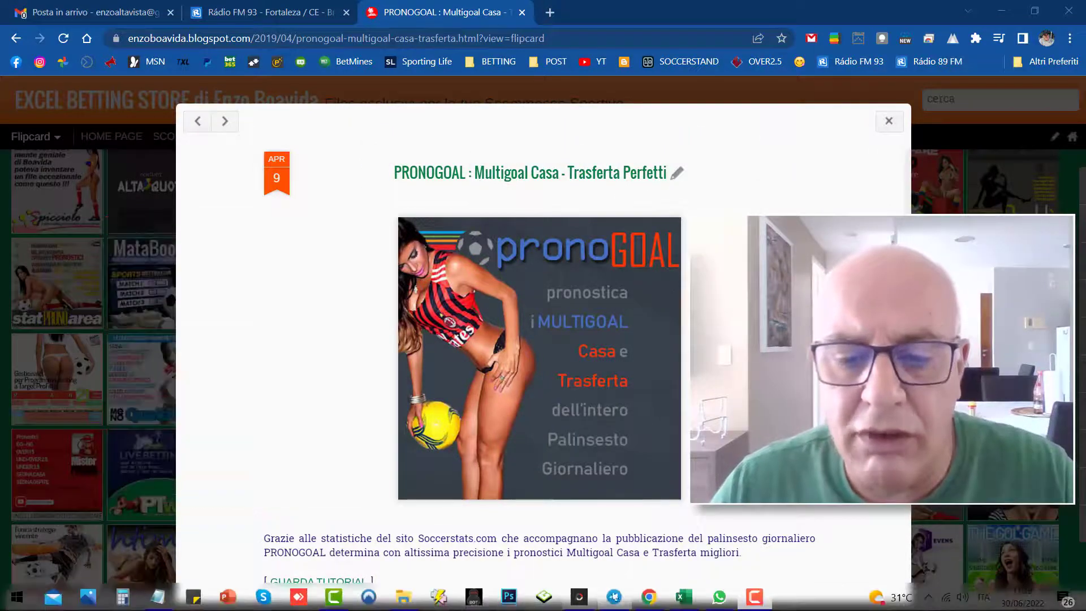
- Switch to the PRONOGOAL 5.xlsm workbook and browse up through the Squadra Ospite fixtures
click(684, 596)
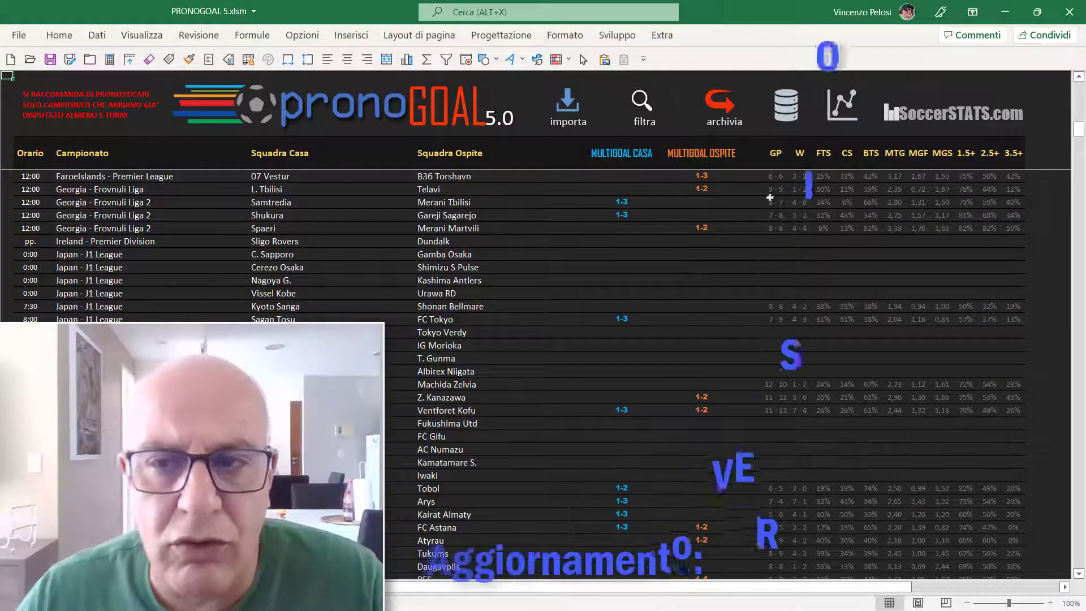
click(448, 264)
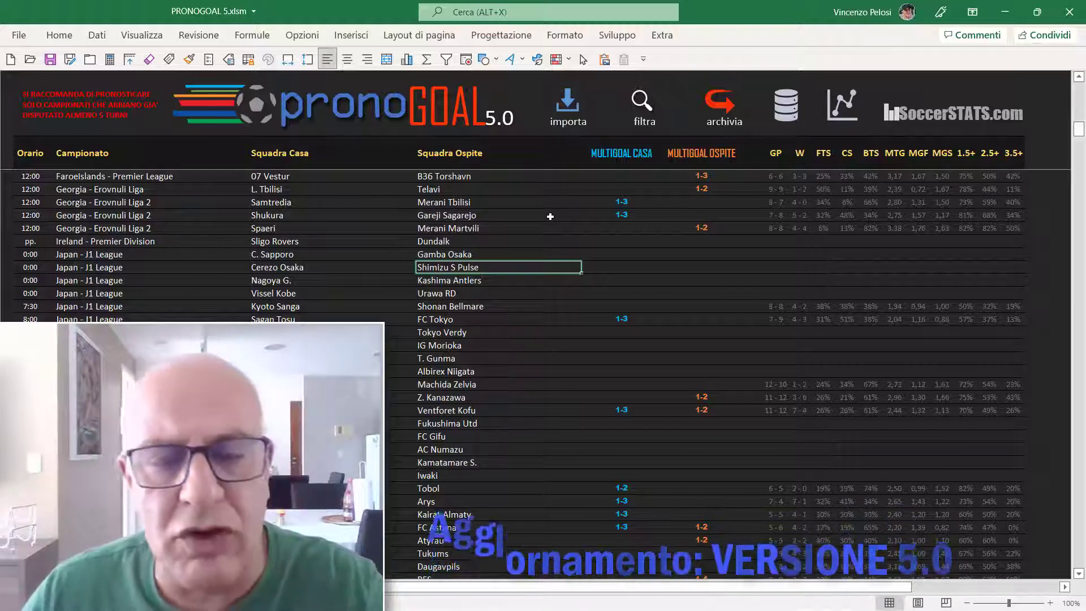
key(Up)
key(Up)
key(Up)
key(Up)
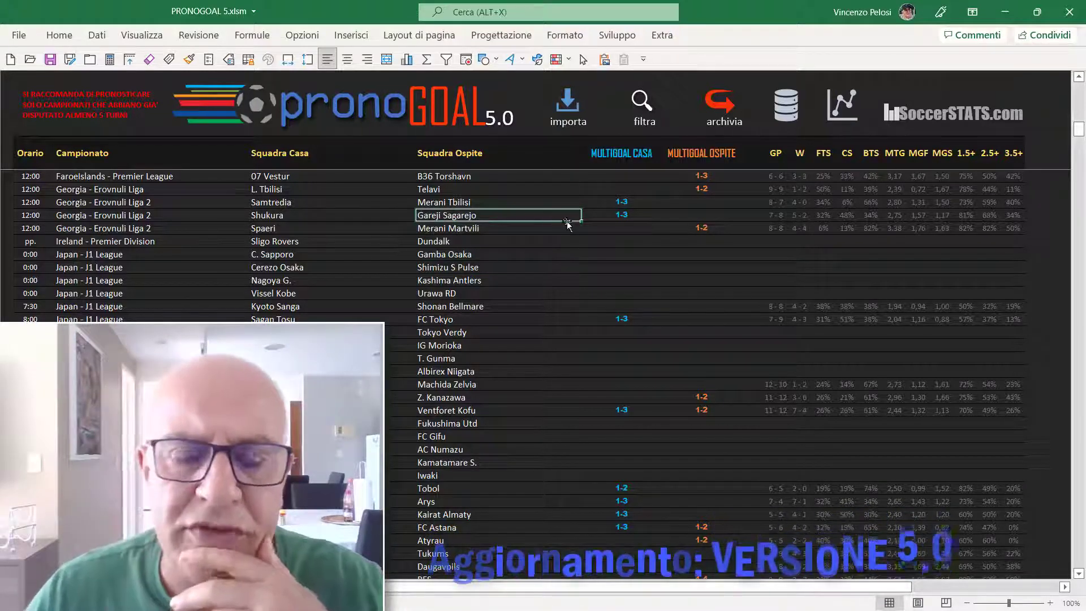
- Run the 'importa' macro to load fresh fixtures like Estonia - Esiliiga, then dismiss 'Aggiornamento dati completato'
click(568, 109)
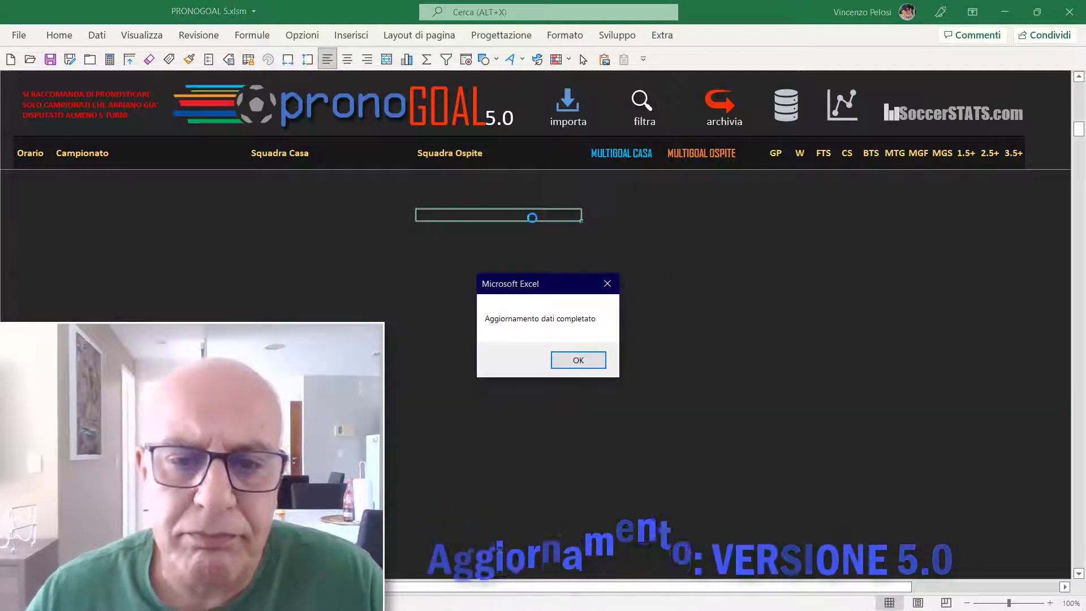
click(590, 359)
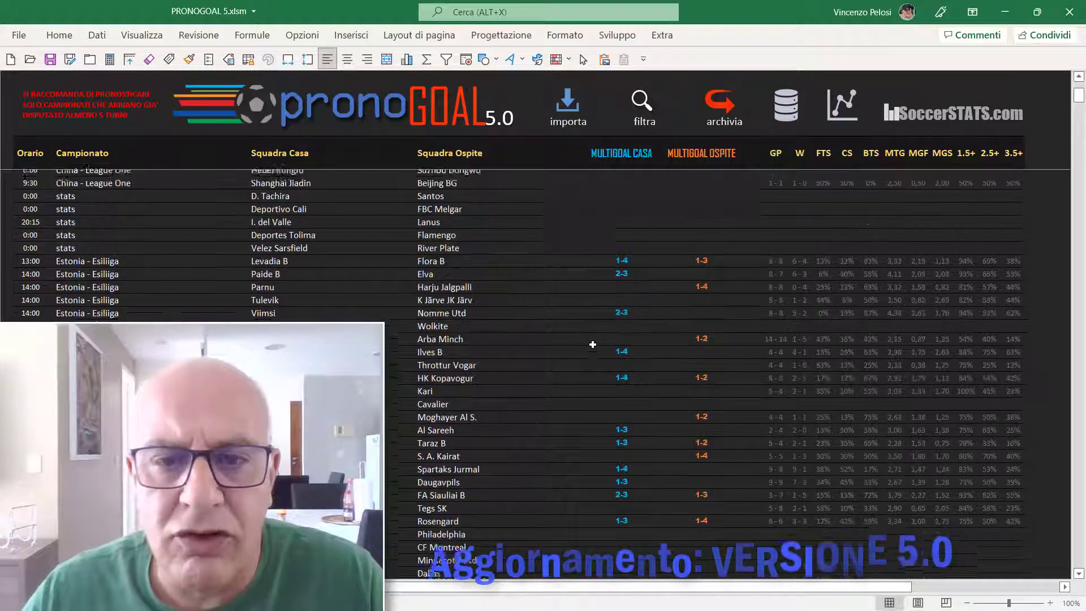
scroll(557, 261, down, 15)
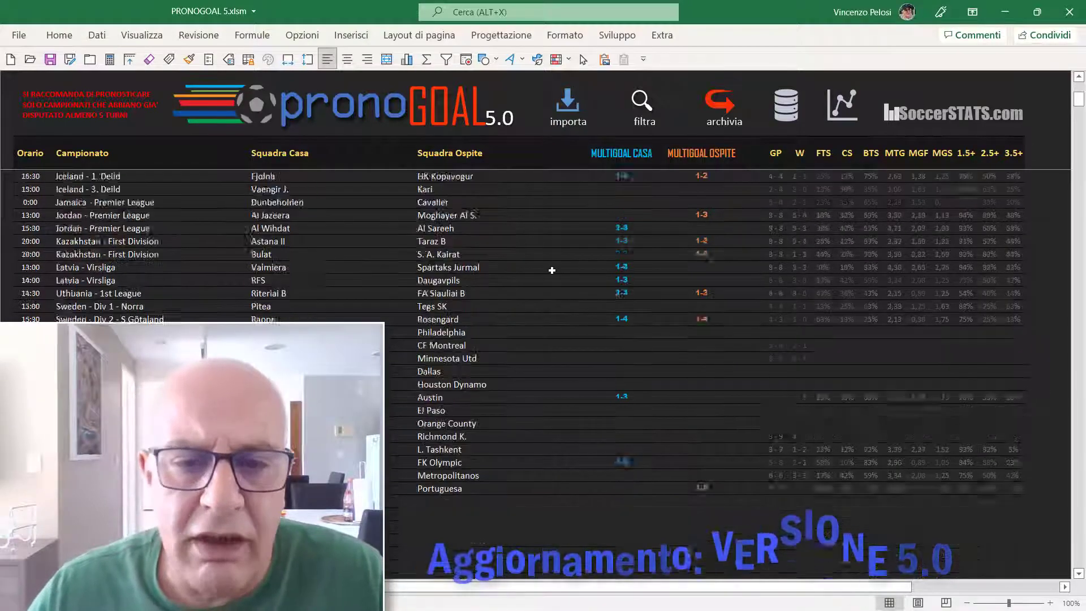
scroll(554, 266, down, 15)
scroll(551, 270, down, 3)
scroll(551, 270, down, 3)
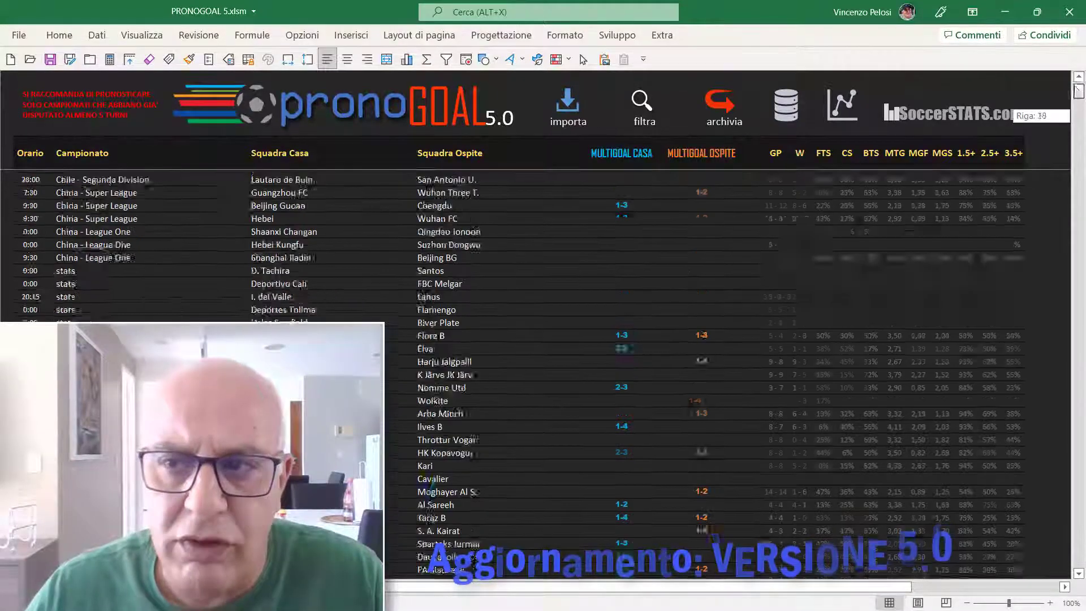
drag(1077, 108, 1078, 85)
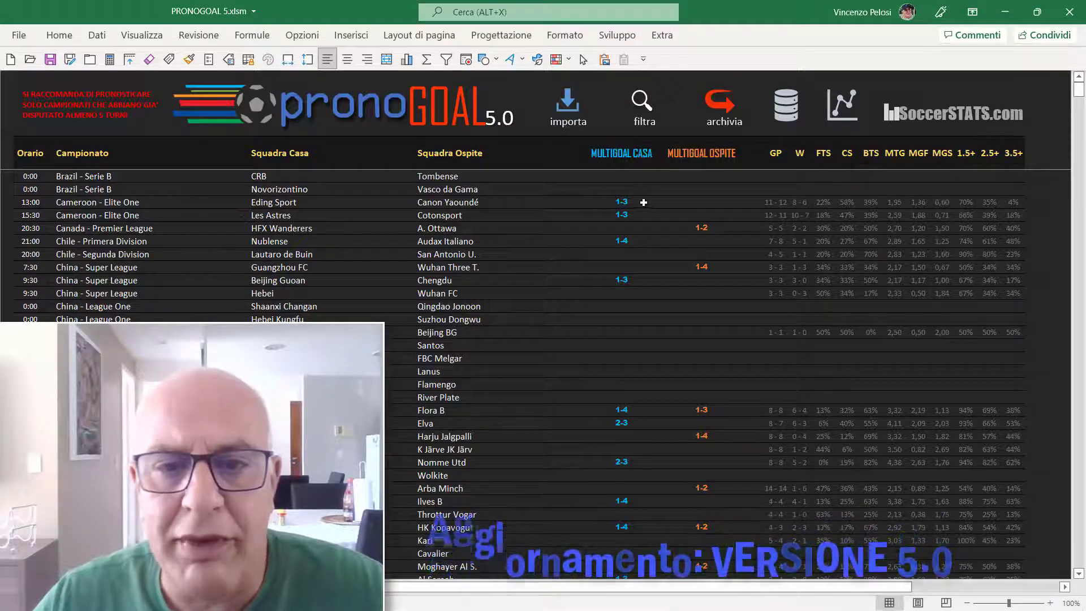
click(626, 203)
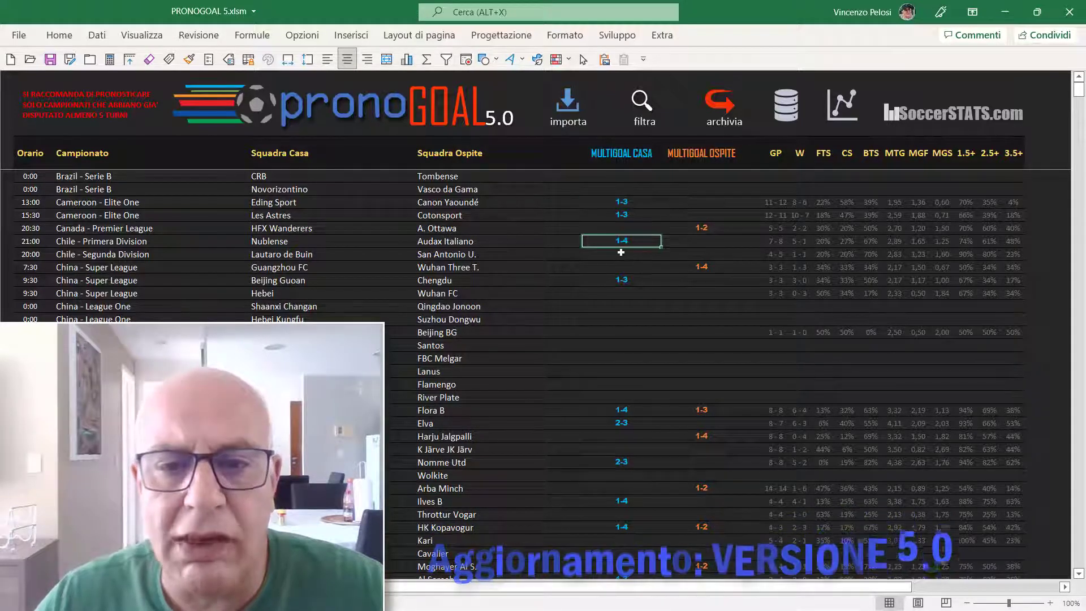
drag(620, 203, 629, 463)
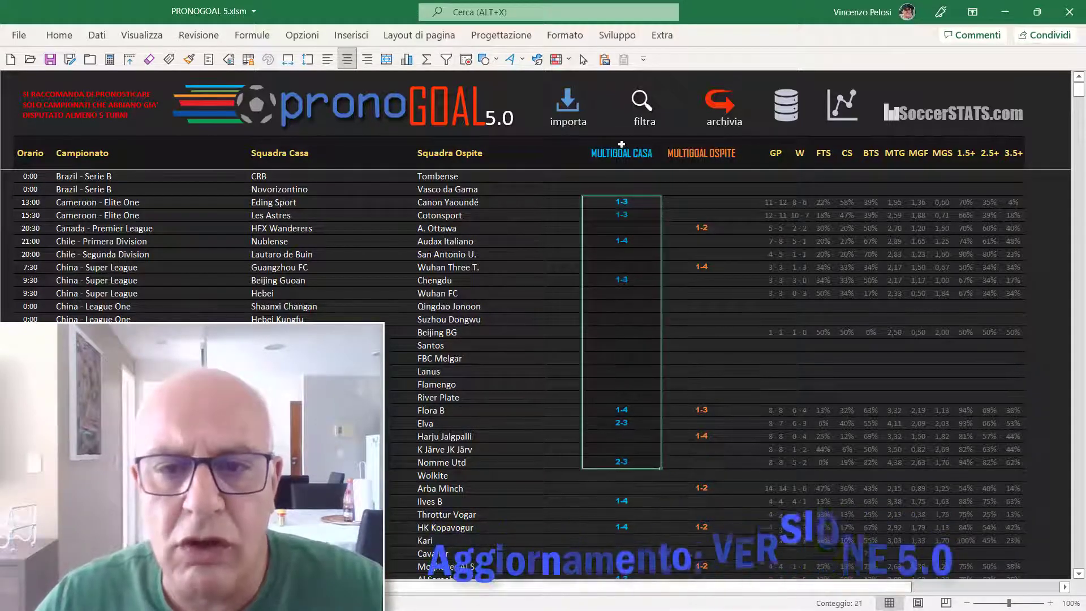
drag(621, 144, 634, 358)
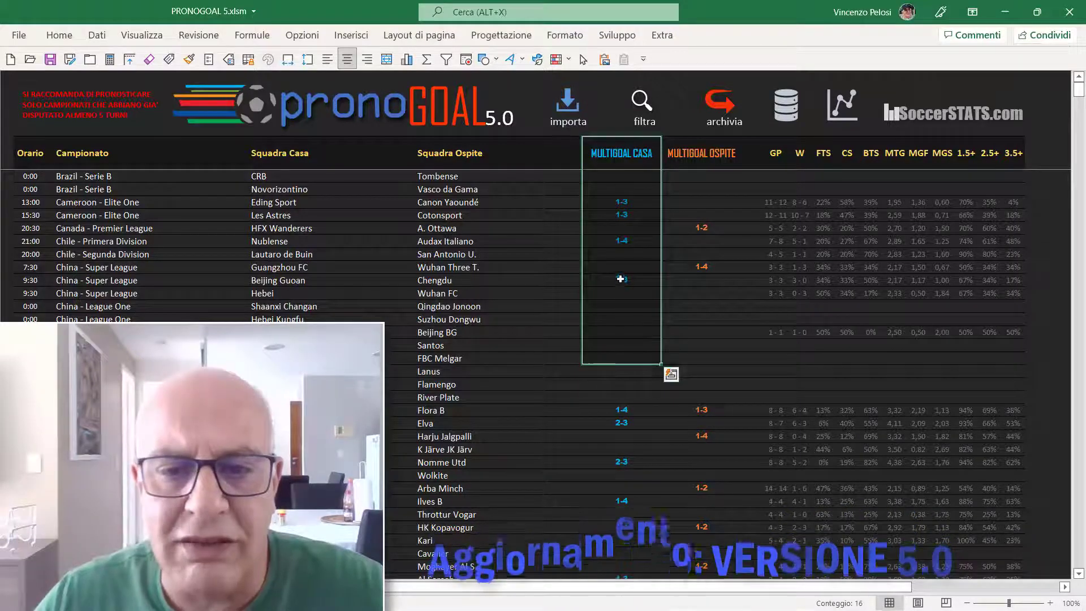
click(621, 279)
click(311, 280)
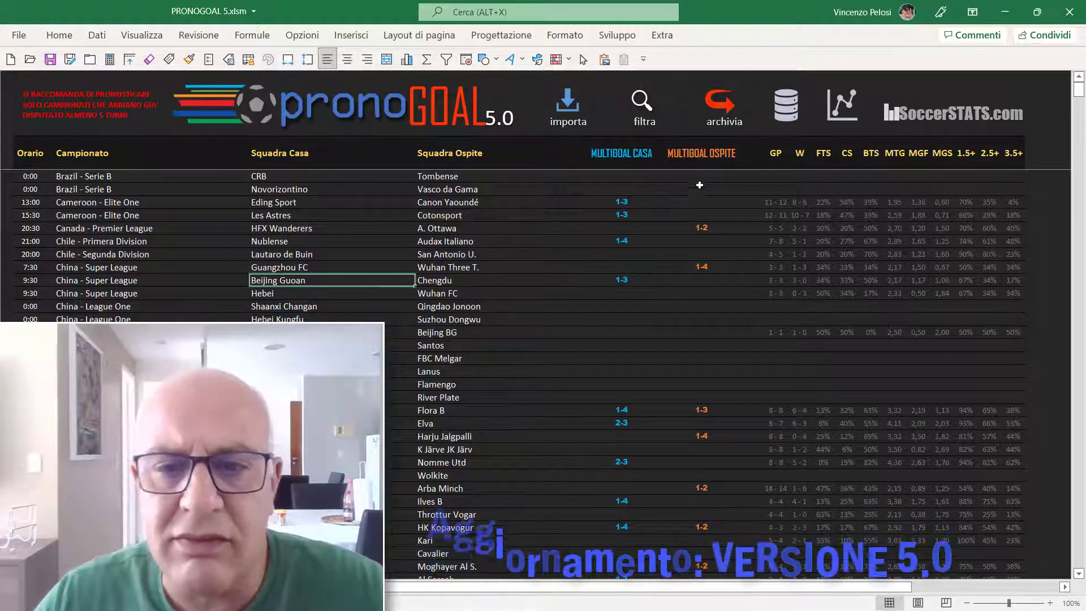
drag(702, 148, 693, 444)
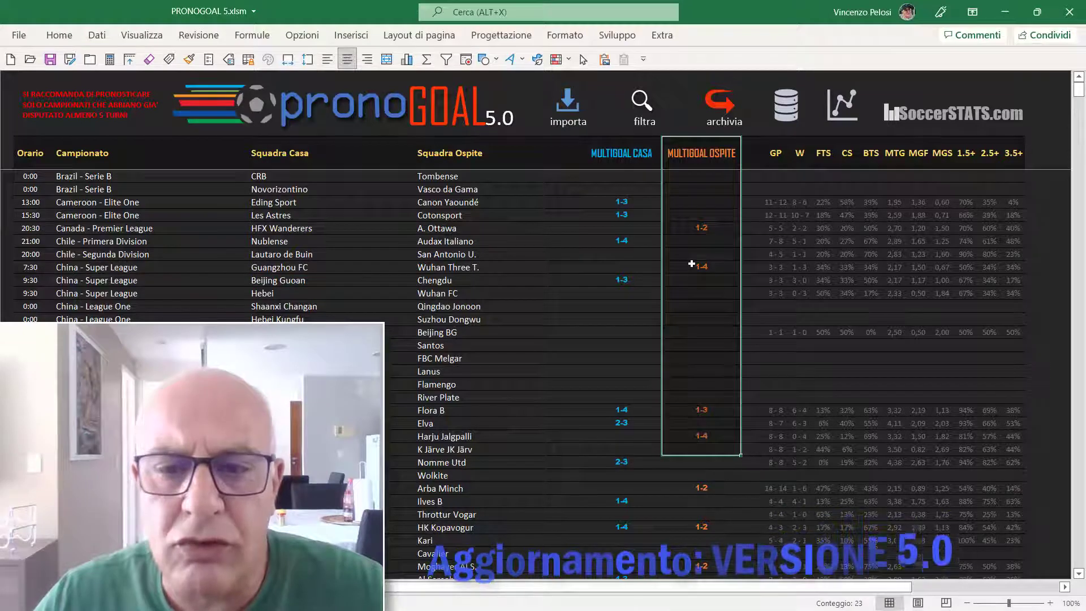
click(691, 263)
drag(425, 241, 432, 267)
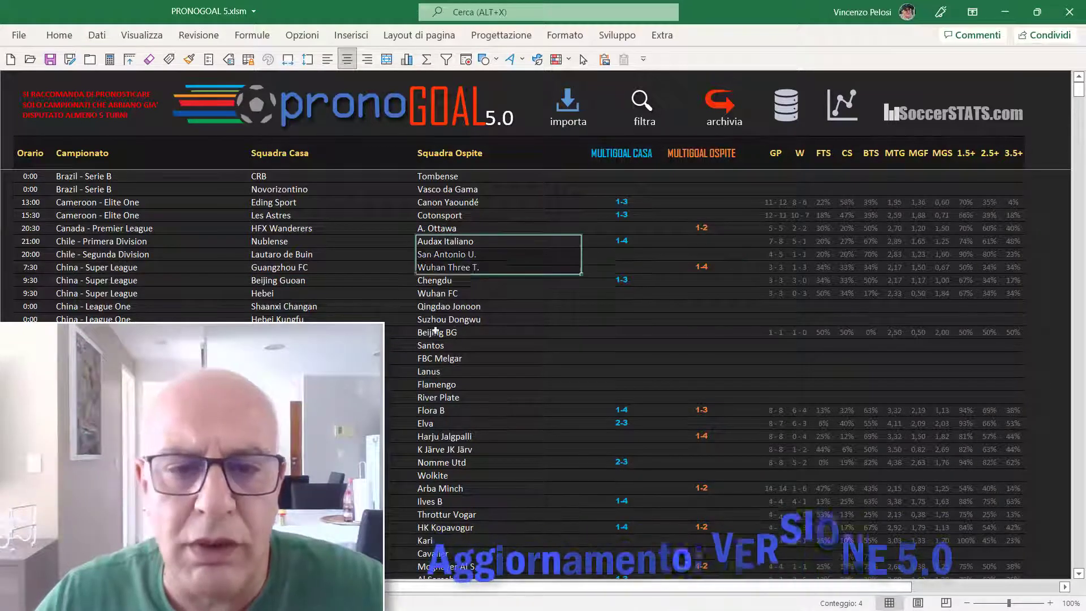
drag(435, 332, 432, 407)
click(635, 309)
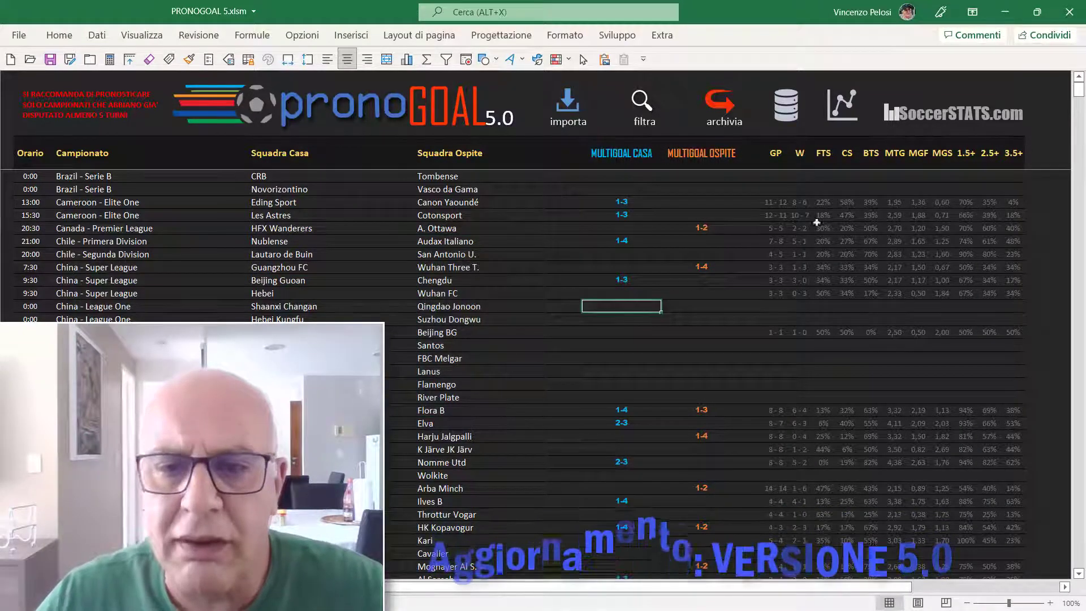
mouse_move(767, 202)
mouse_down()
mouse_move(909, 207)
mouse_move(1008, 492)
mouse_up()
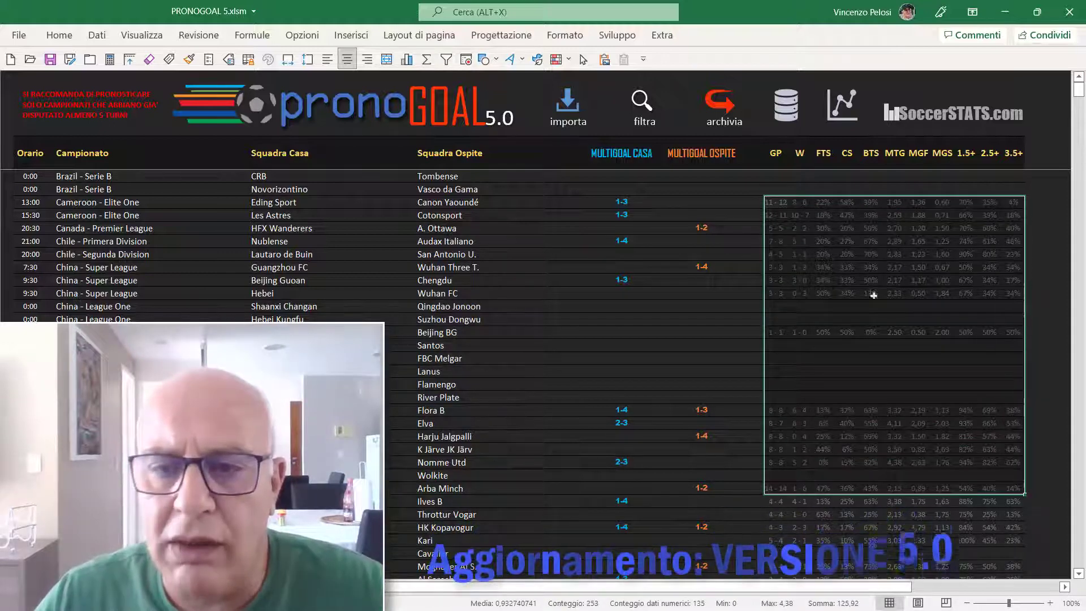
click(821, 230)
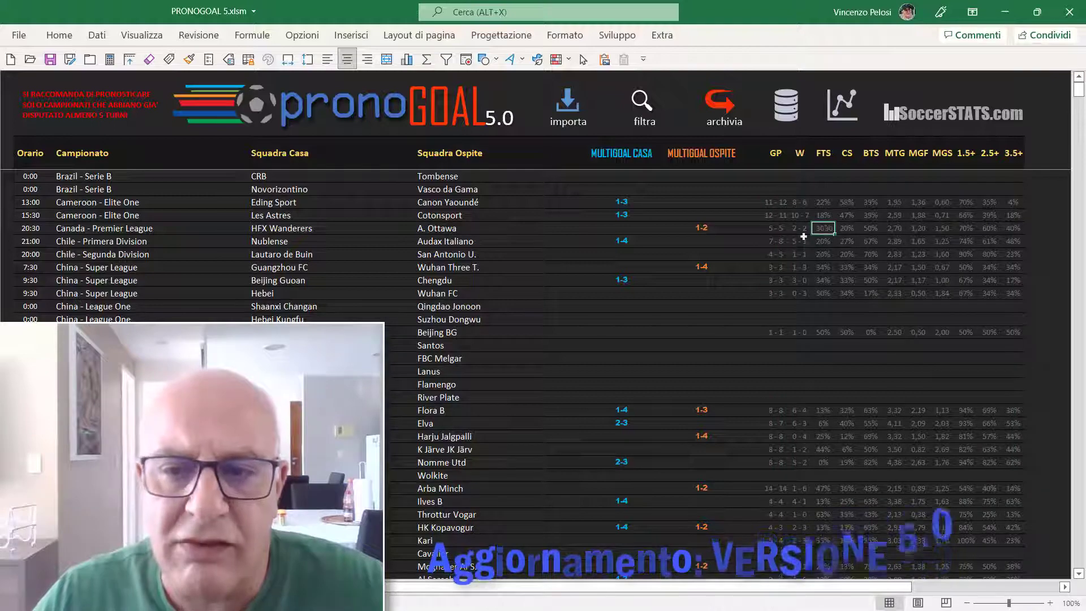
click(628, 203)
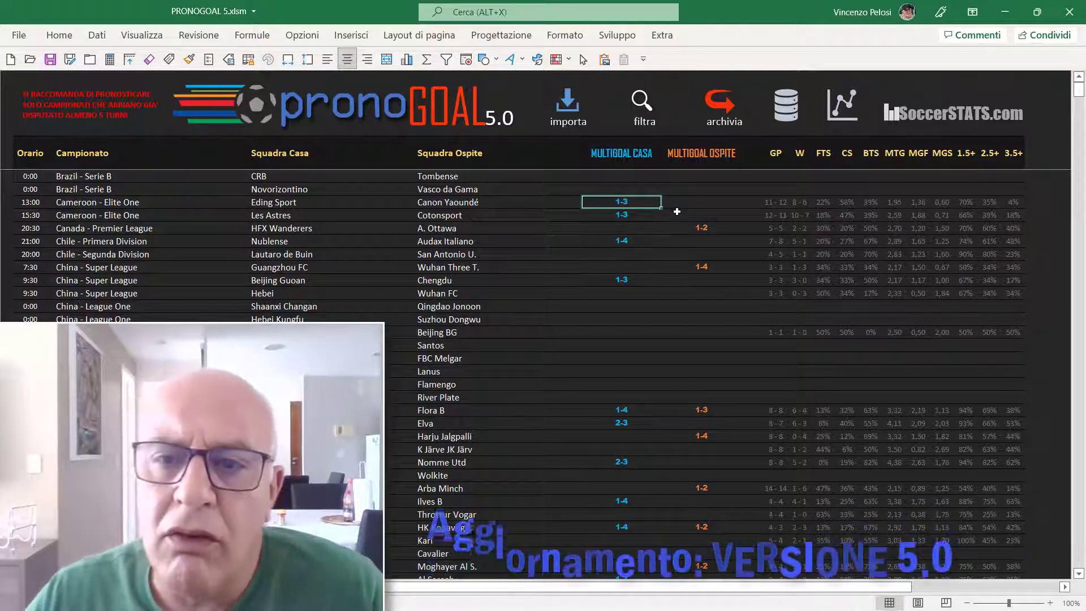
scroll(641, 218, down, 1)
scroll(641, 218, up, 1)
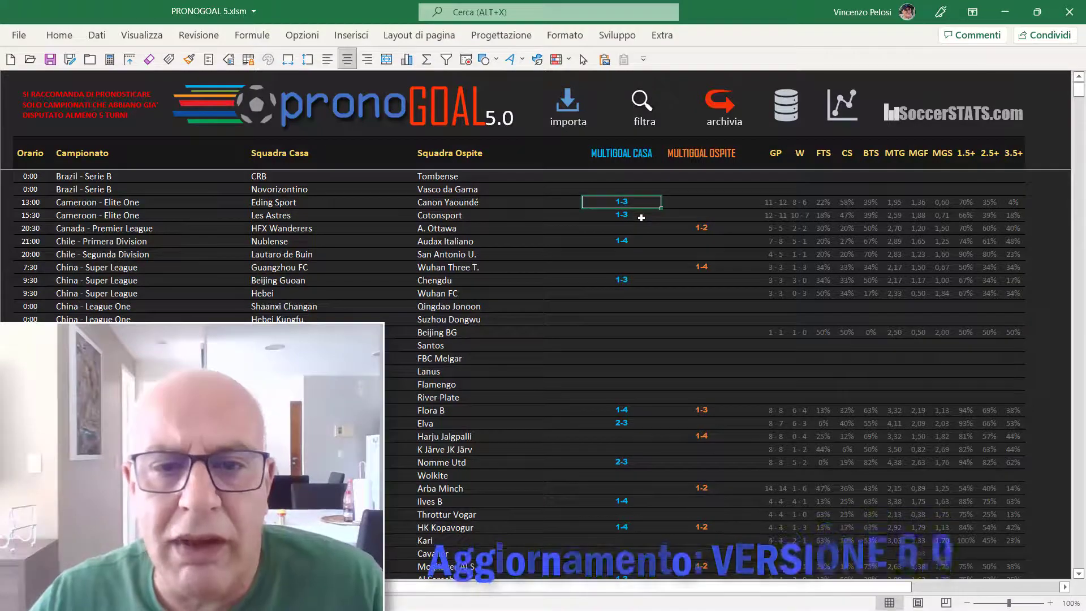
scroll(656, 384, down, 3)
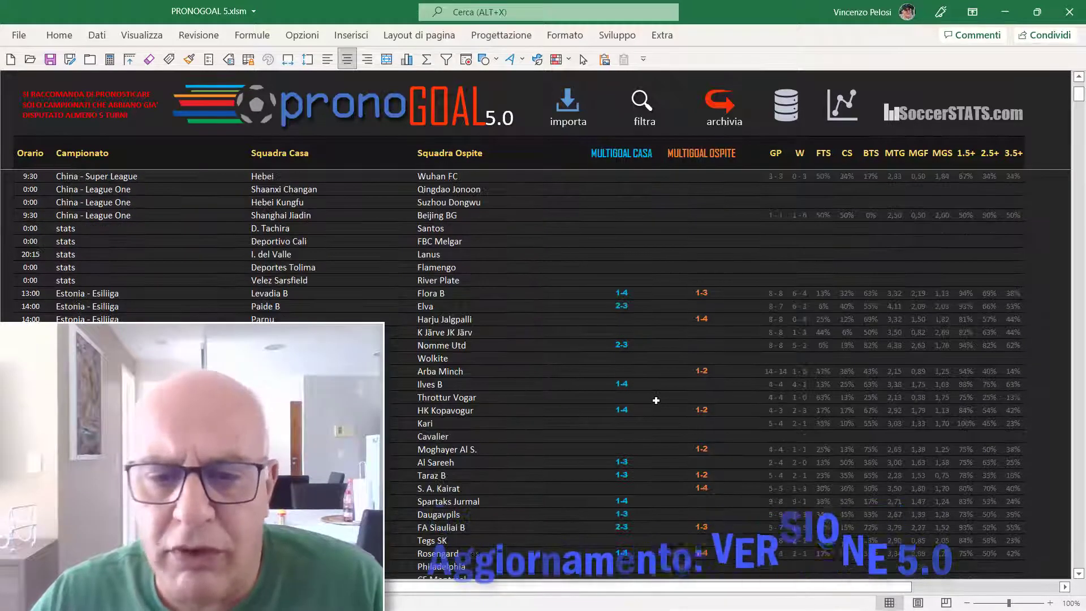
scroll(656, 396, down, 4)
scroll(657, 398, down, 2)
scroll(654, 399, down, 2)
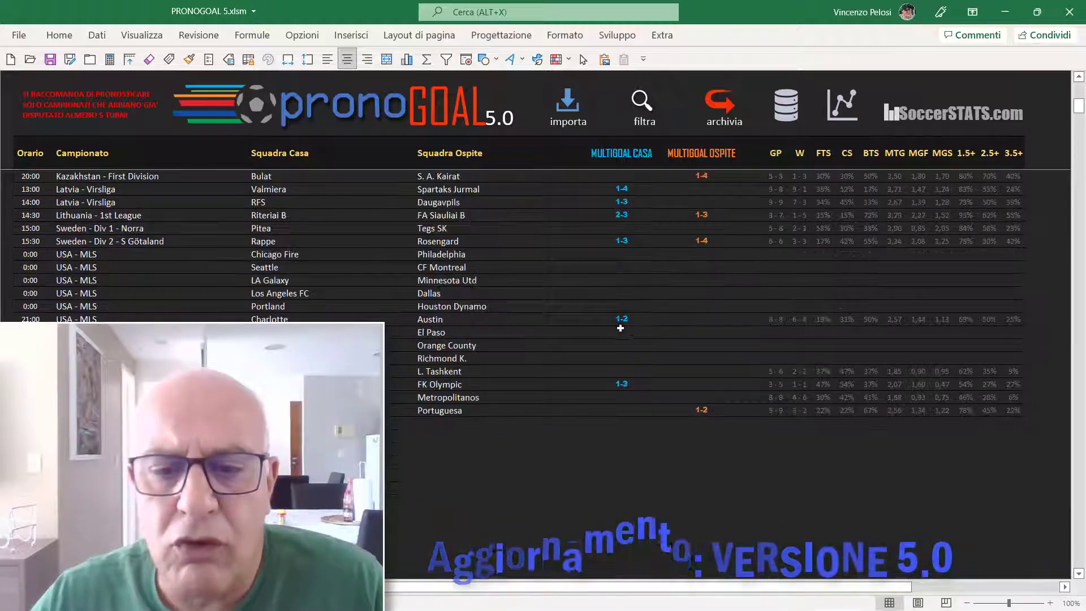
scroll(702, 356, up, 4)
scroll(704, 346, up, 4)
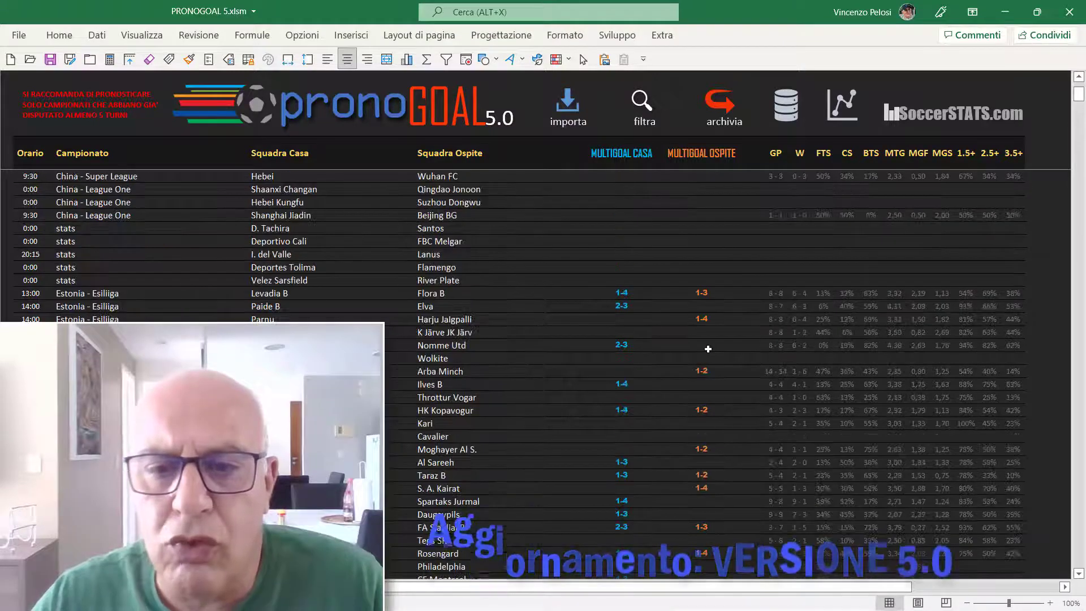
scroll(688, 328, up, 3)
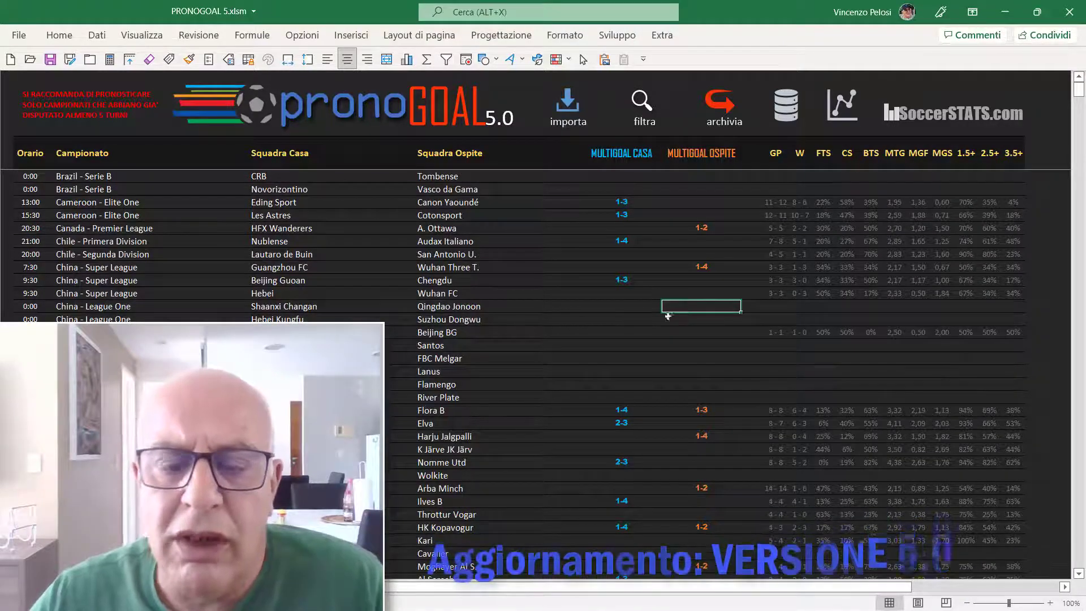
click(643, 109)
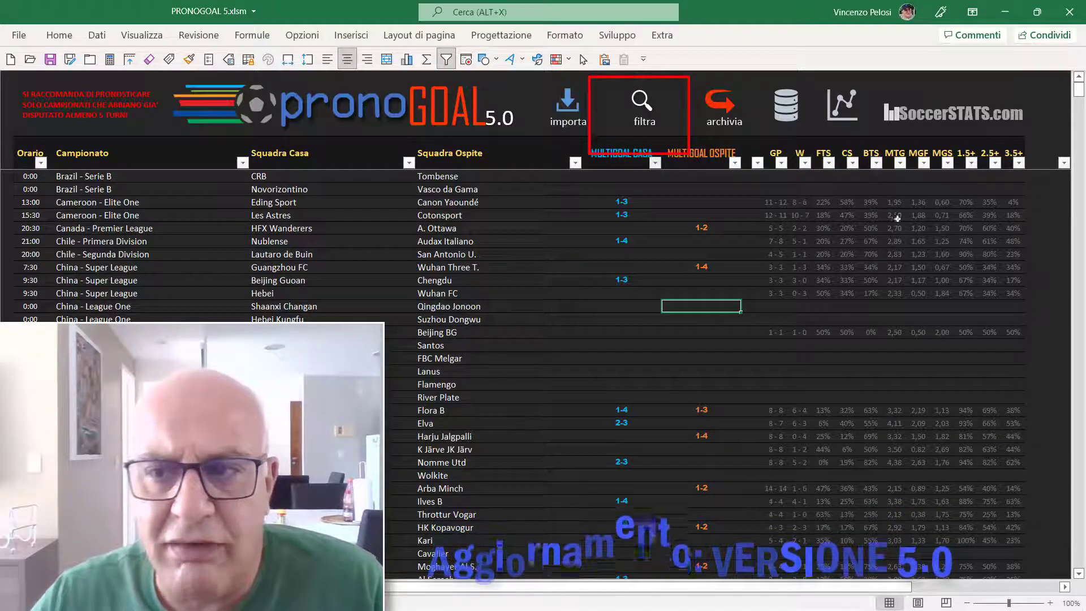
click(654, 163)
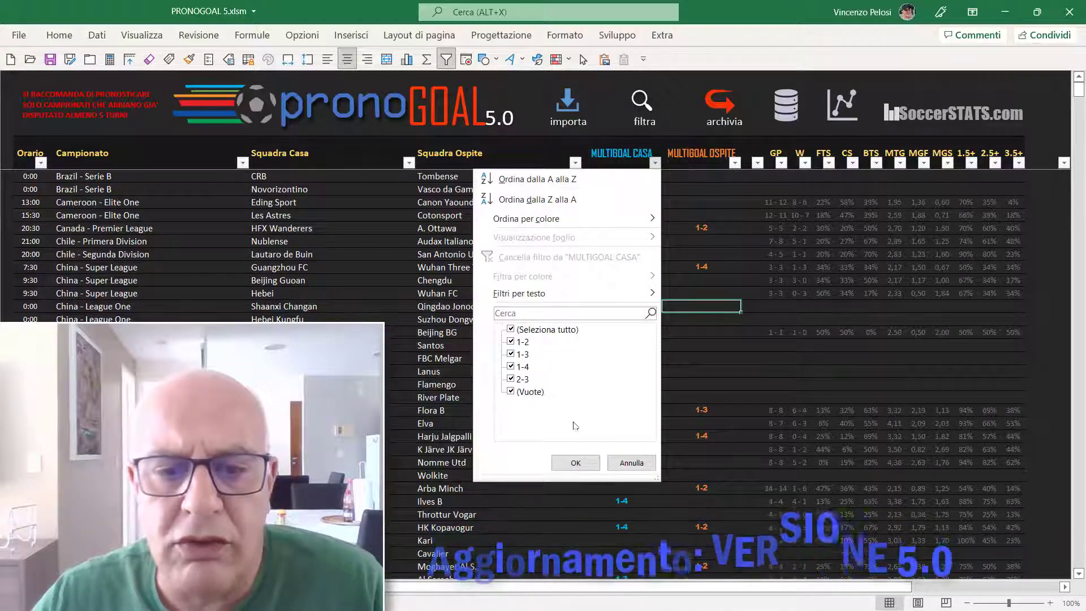
click(575, 463)
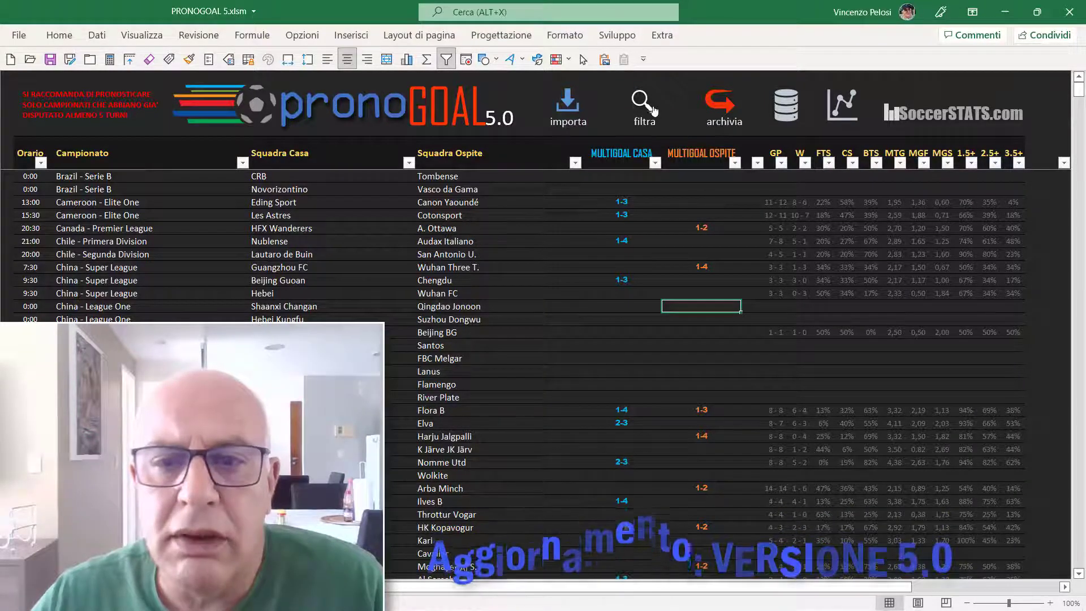
key(ctrl+shift+l)
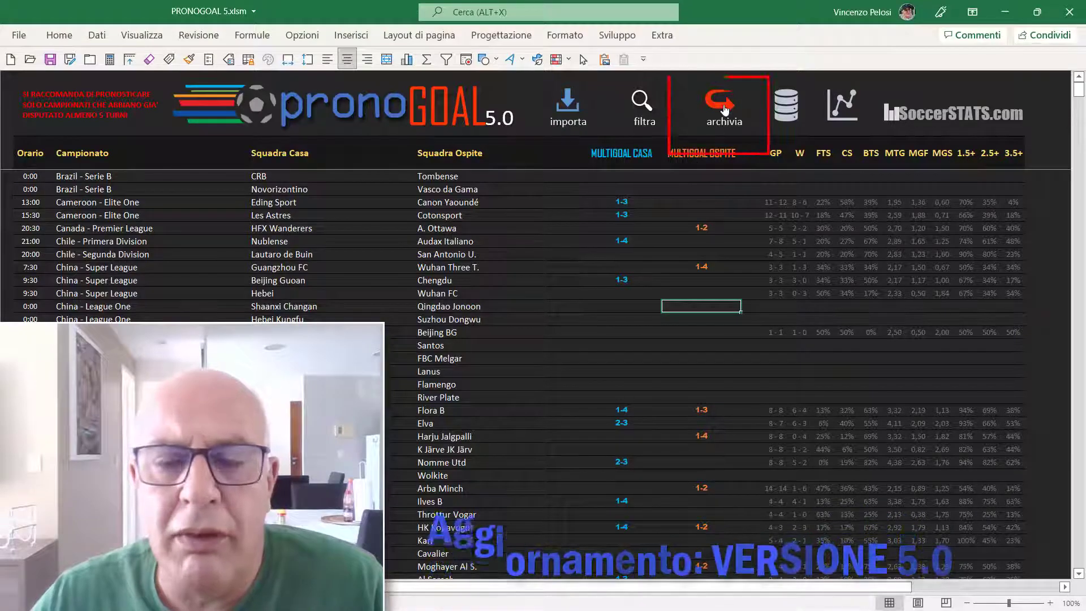
click(724, 105)
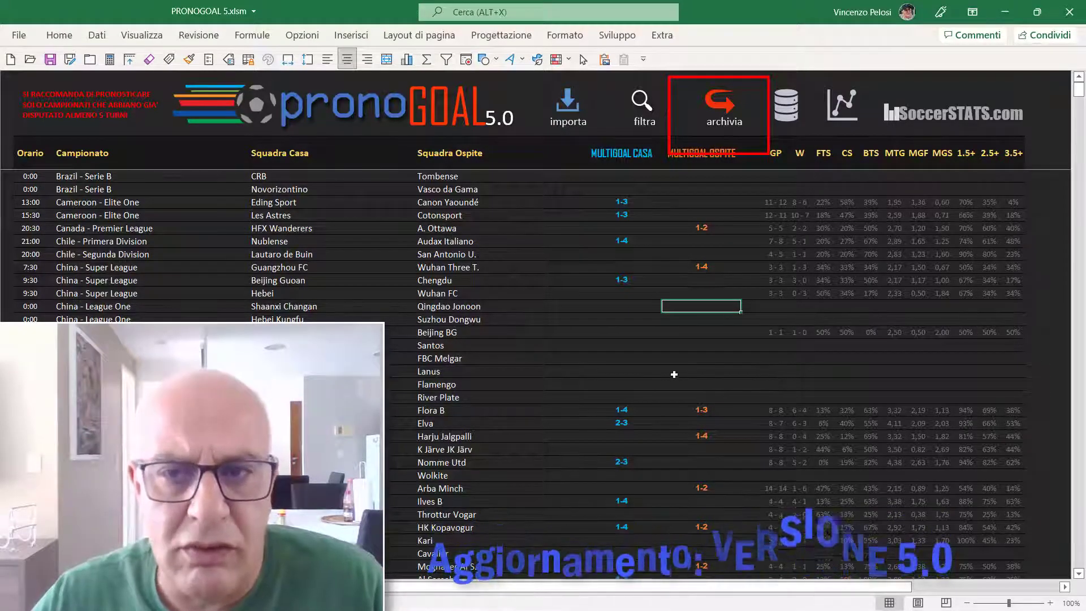
click(786, 105)
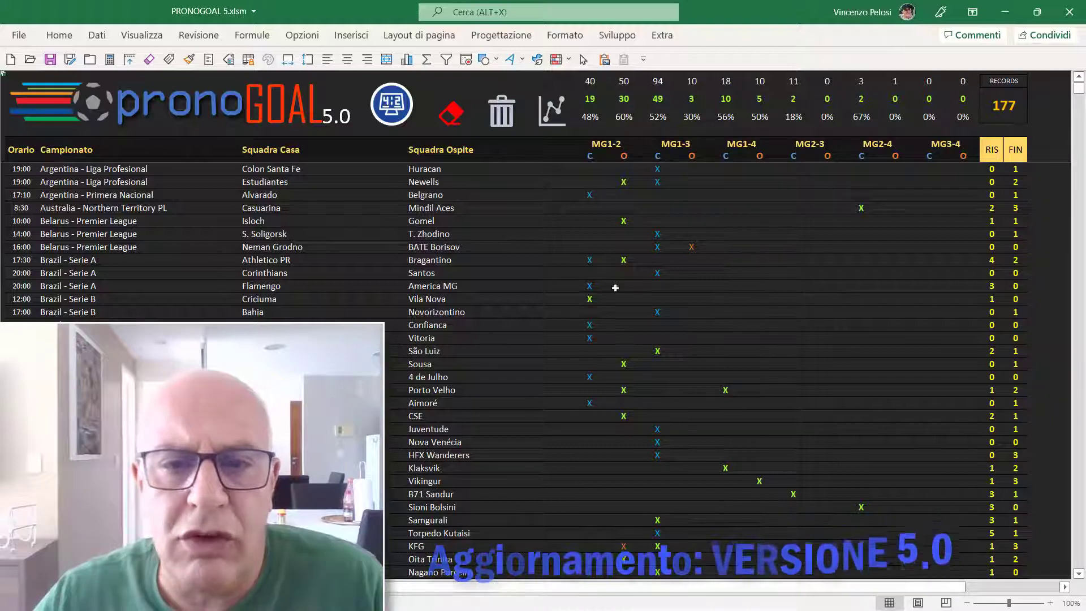
scroll(645, 310, down, 2)
scroll(645, 311, down, 2)
scroll(645, 310, down, 1)
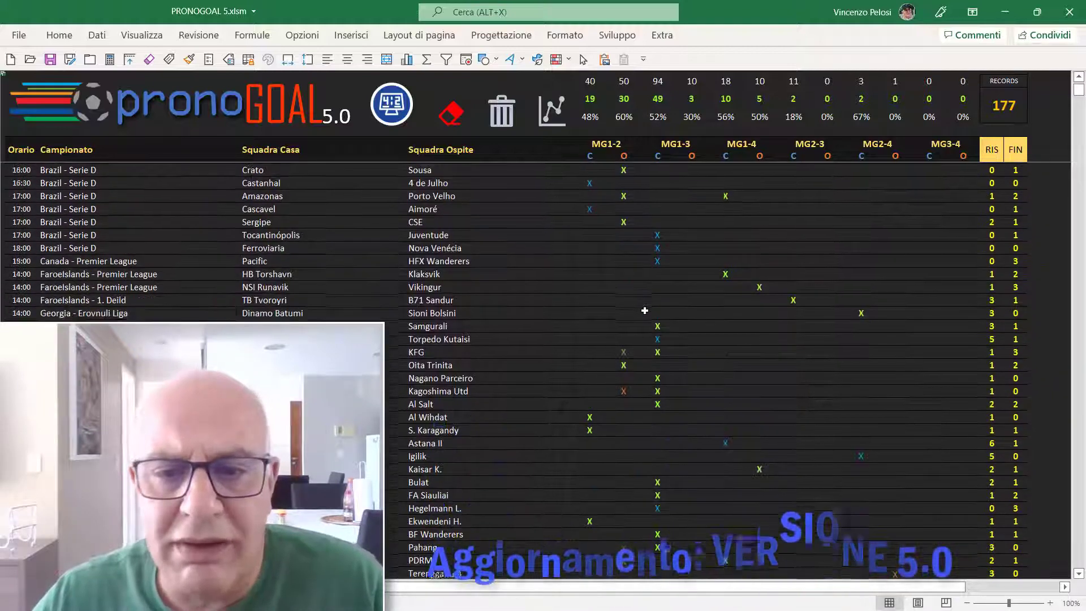
scroll(645, 311, down, 2)
scroll(645, 310, up, 3)
scroll(645, 310, up, 4)
scroll(645, 311, down, 4)
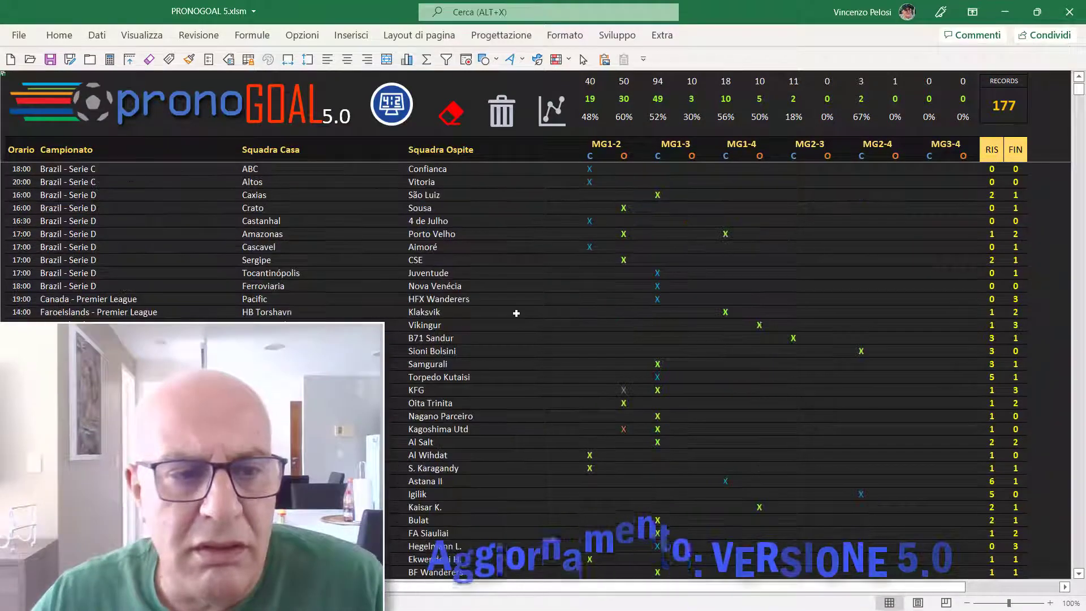
scroll(516, 313, down, 4)
scroll(516, 314, down, 5)
scroll(517, 313, down, 5)
scroll(516, 313, down, 5)
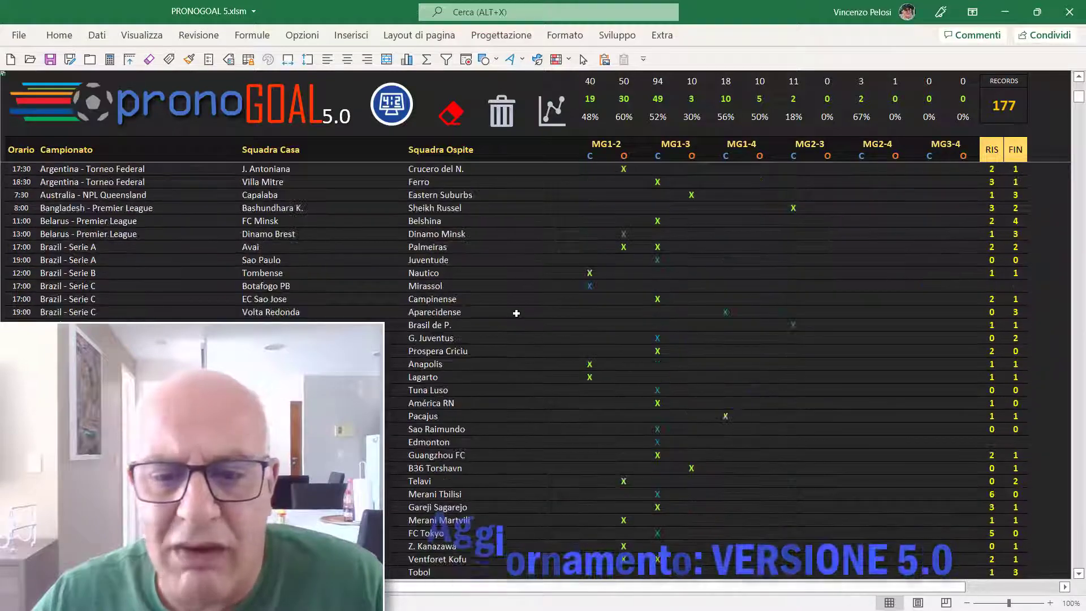
scroll(517, 314, down, 4)
scroll(517, 313, down, 5)
scroll(517, 314, down, 5)
scroll(516, 314, down, 4)
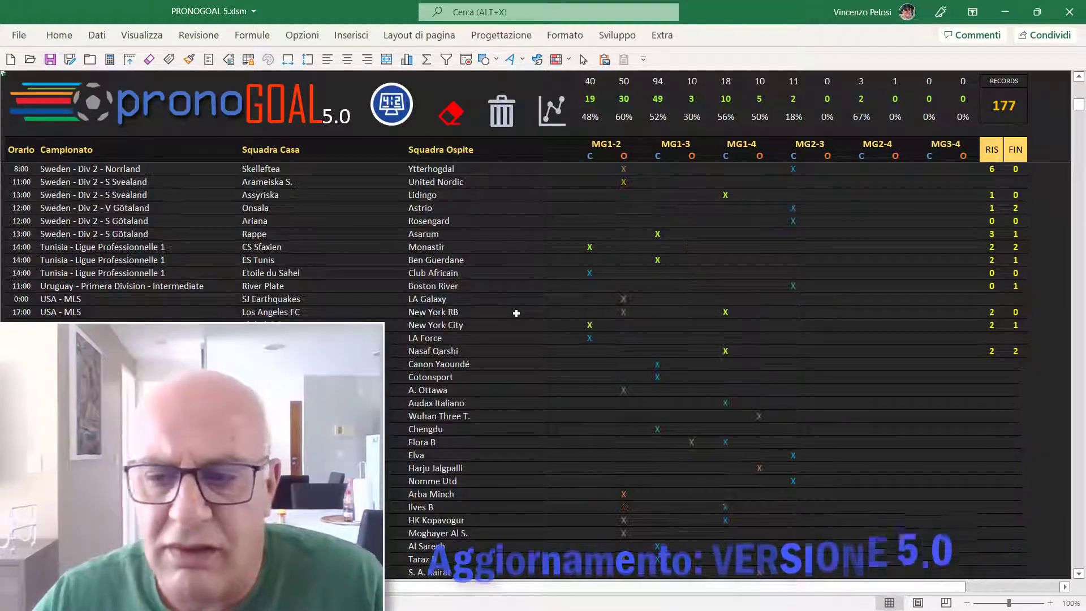
scroll(516, 314, up, 3)
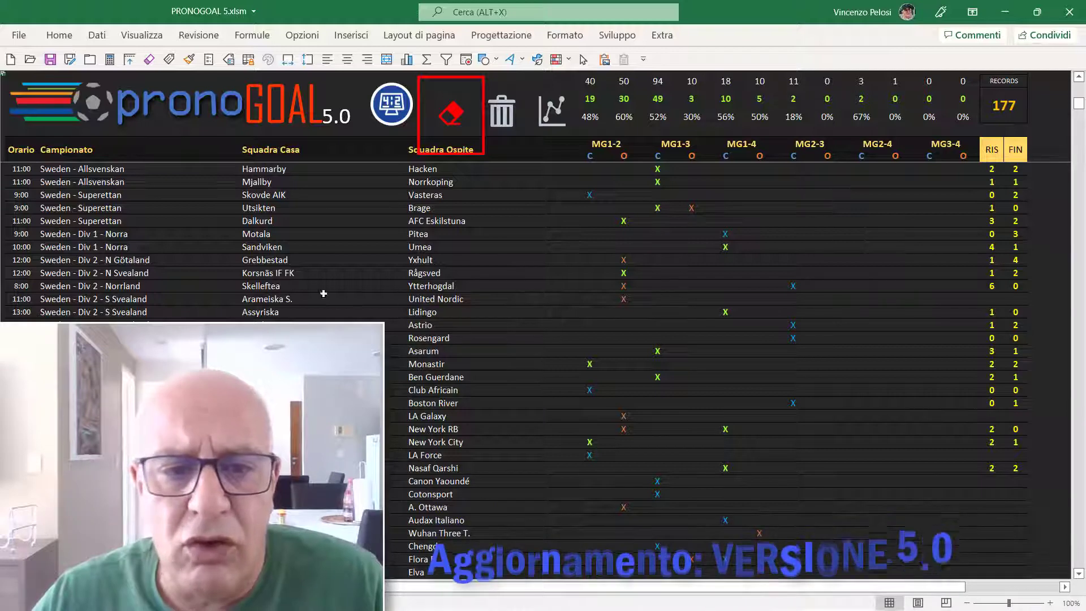
- Confirm the Arameiska S. match has no result and delete it from the archive
click(271, 304)
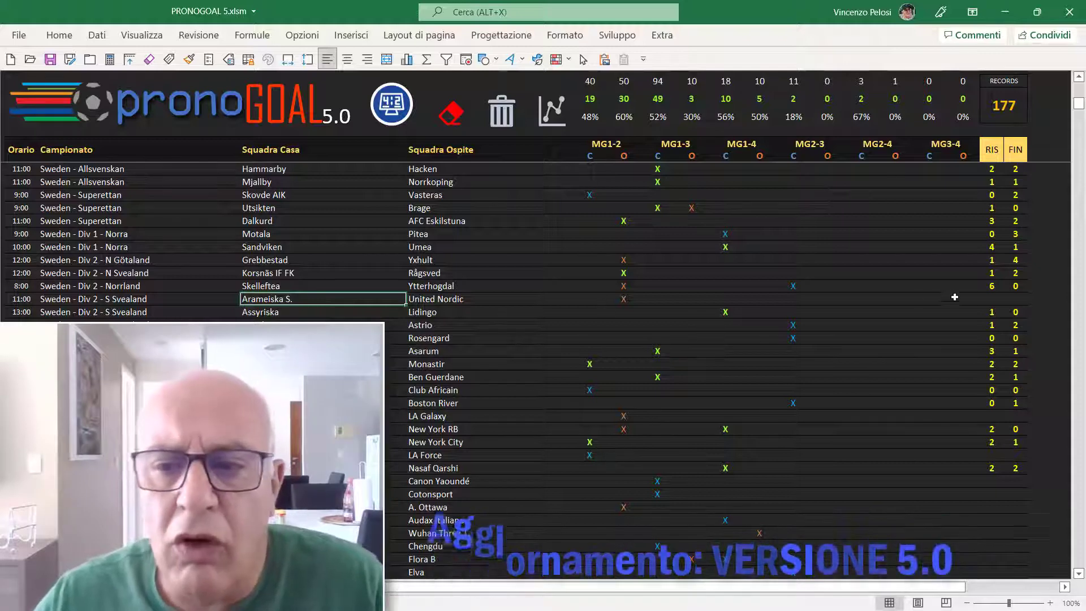
click(1001, 300)
click(1015, 300)
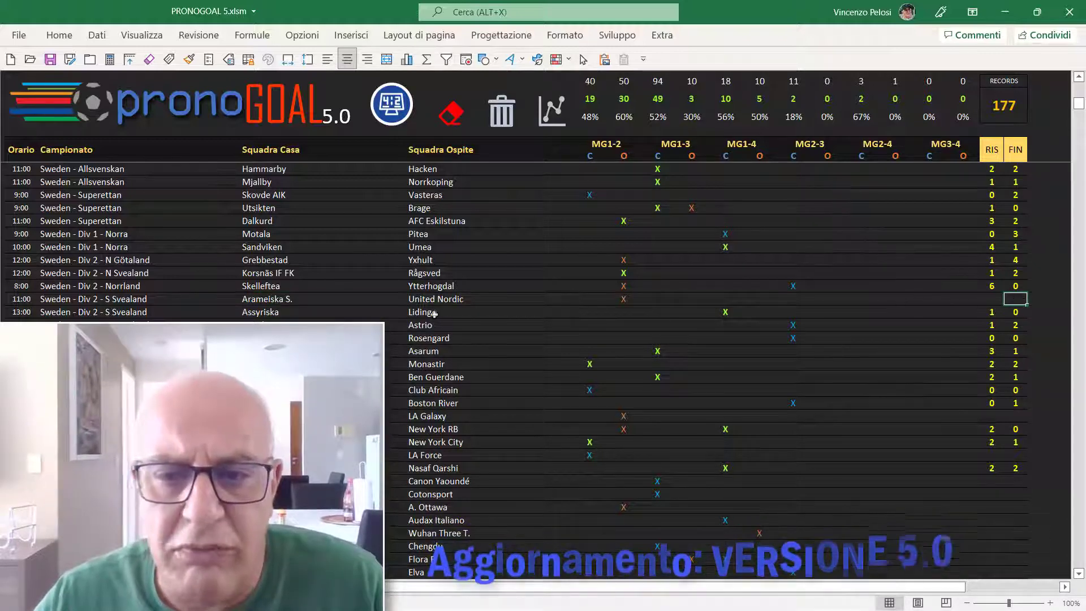
click(289, 301)
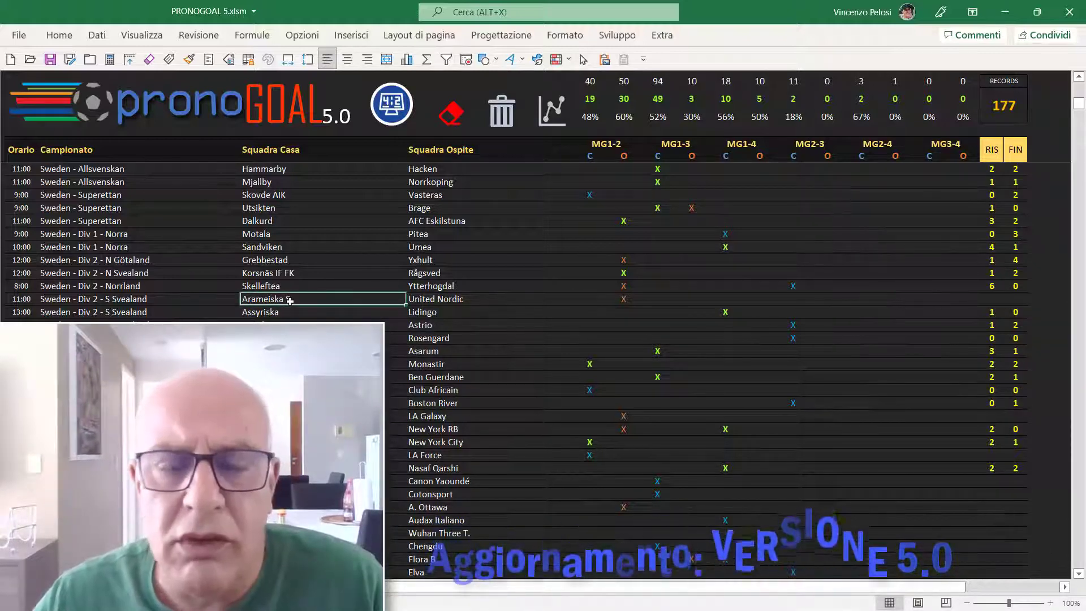
click(999, 300)
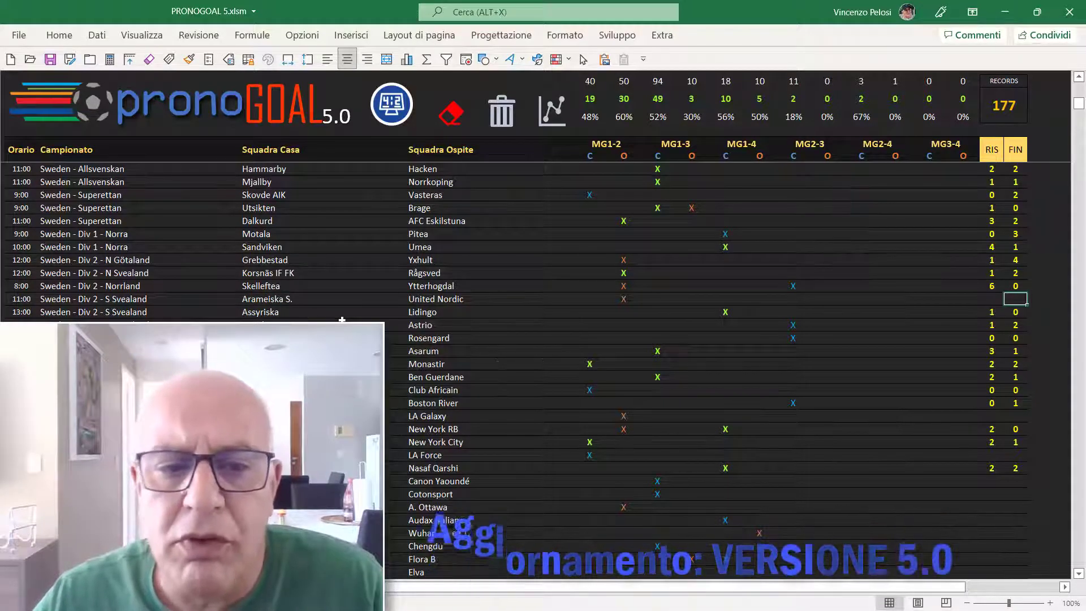
click(283, 298)
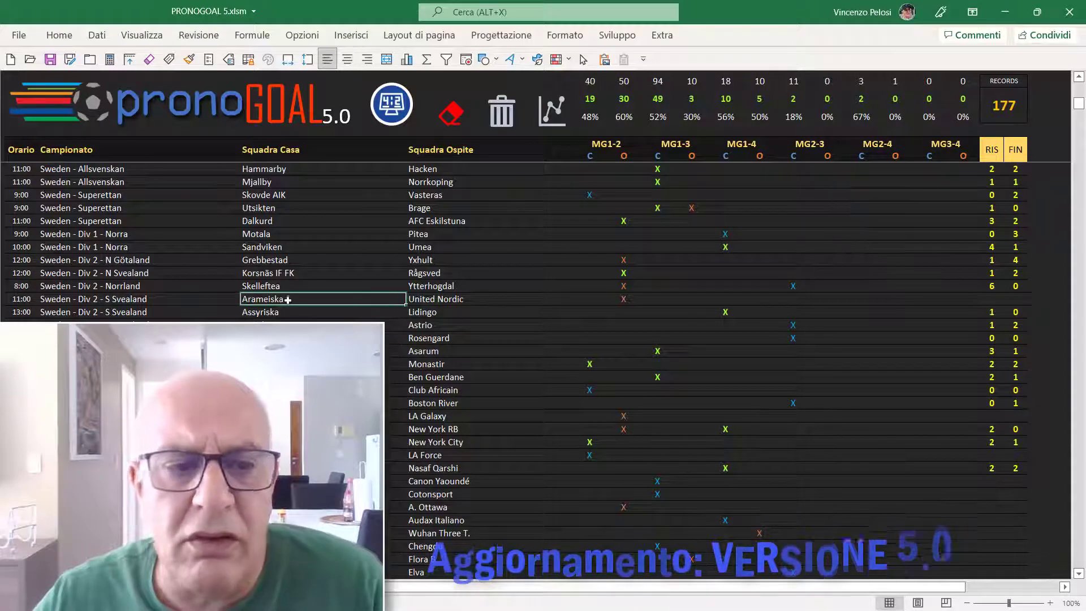
text(S.)
click(992, 299)
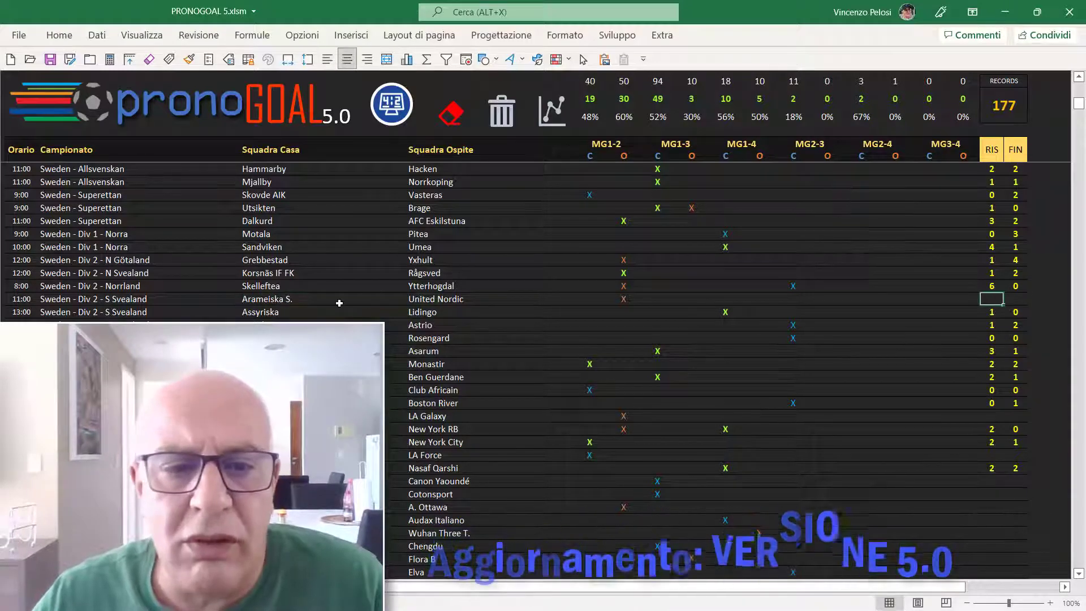
click(323, 299)
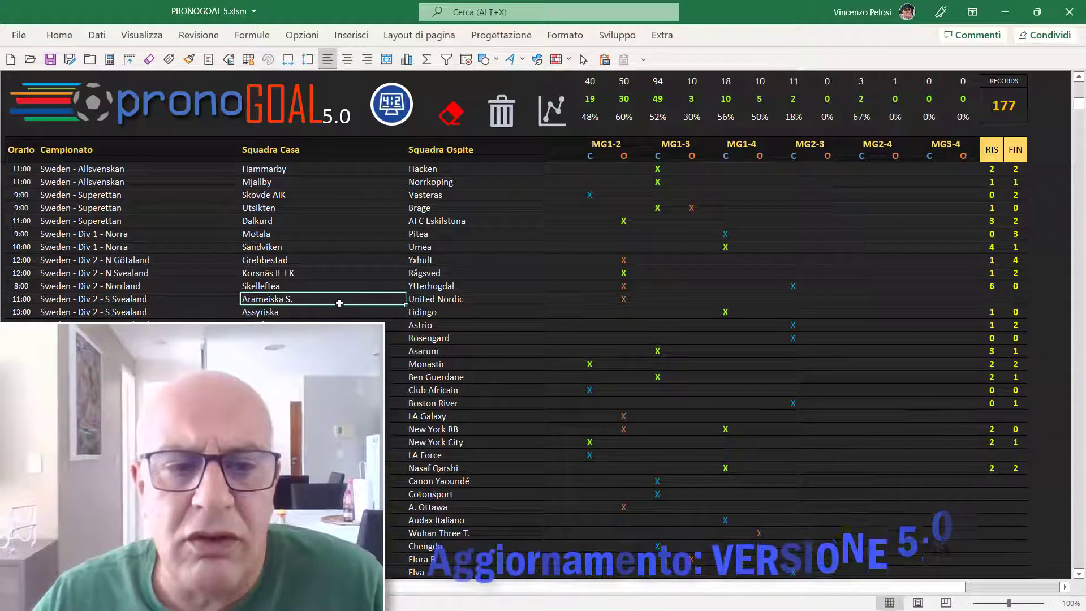
click(456, 119)
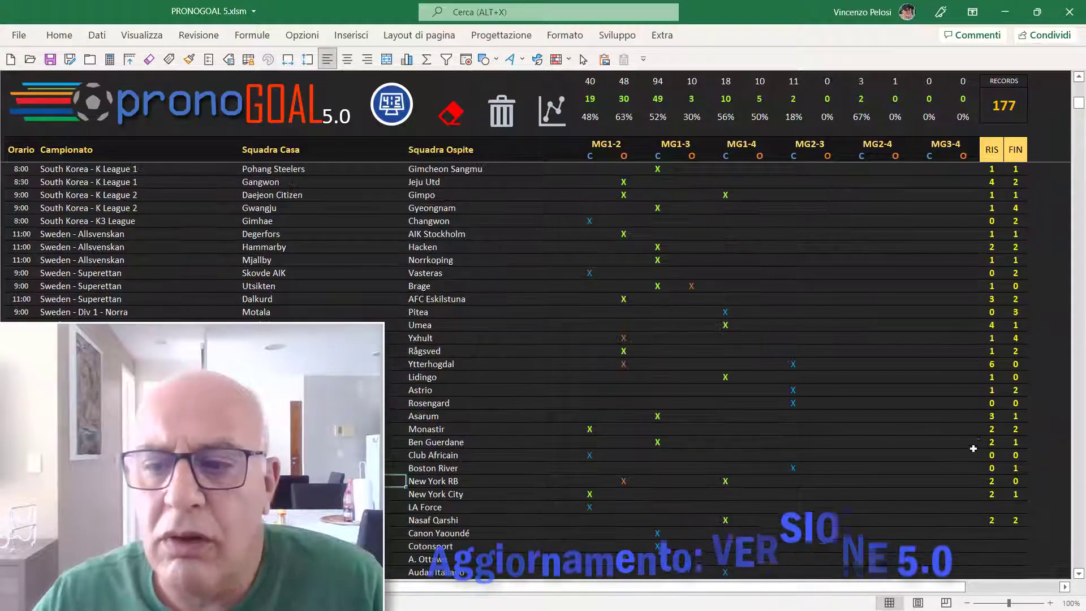
- Delete the result-less LA Force match from the archive as well
scroll(678, 485, down, 1)
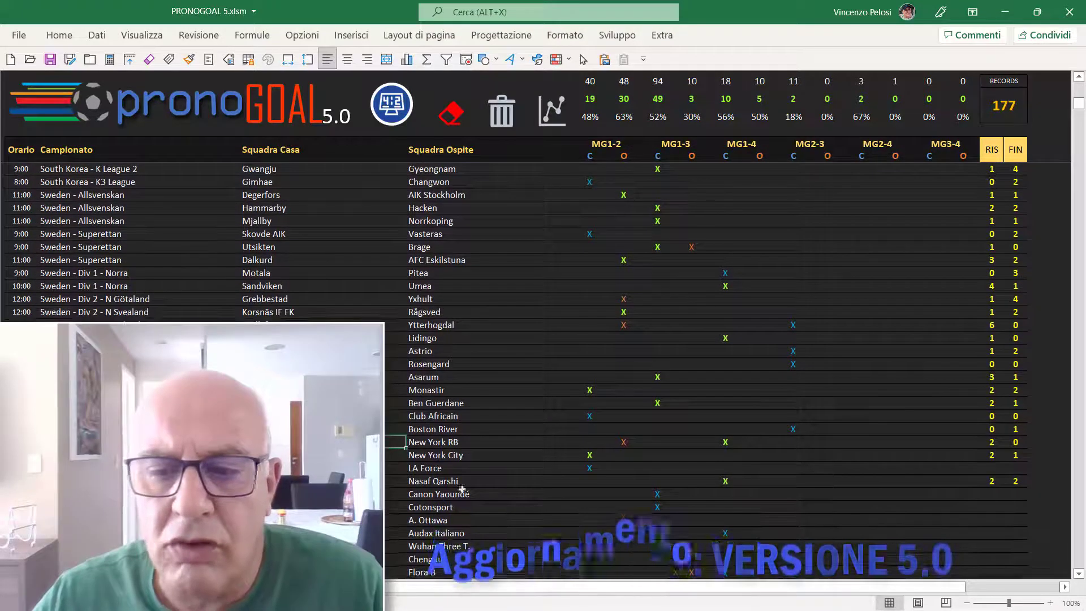
click(444, 471)
click(444, 481)
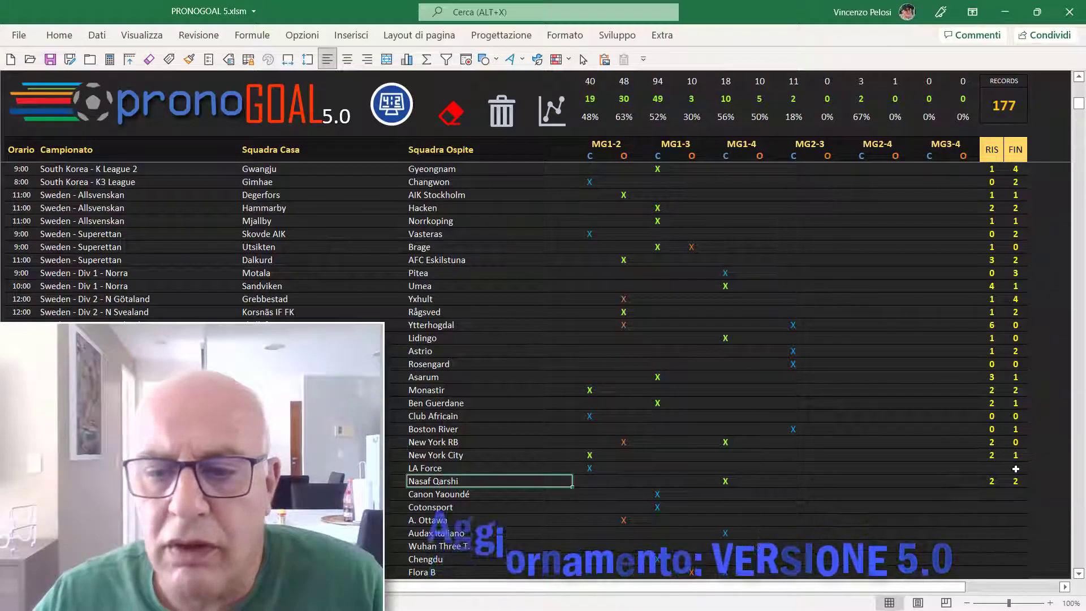
drag(1016, 469, 532, 467)
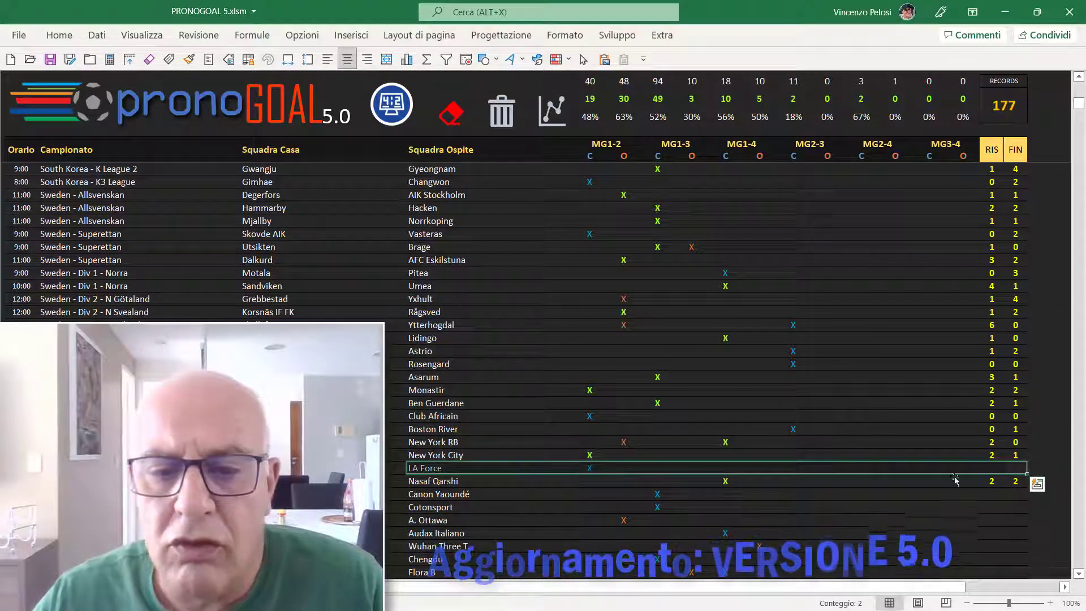
click(991, 469)
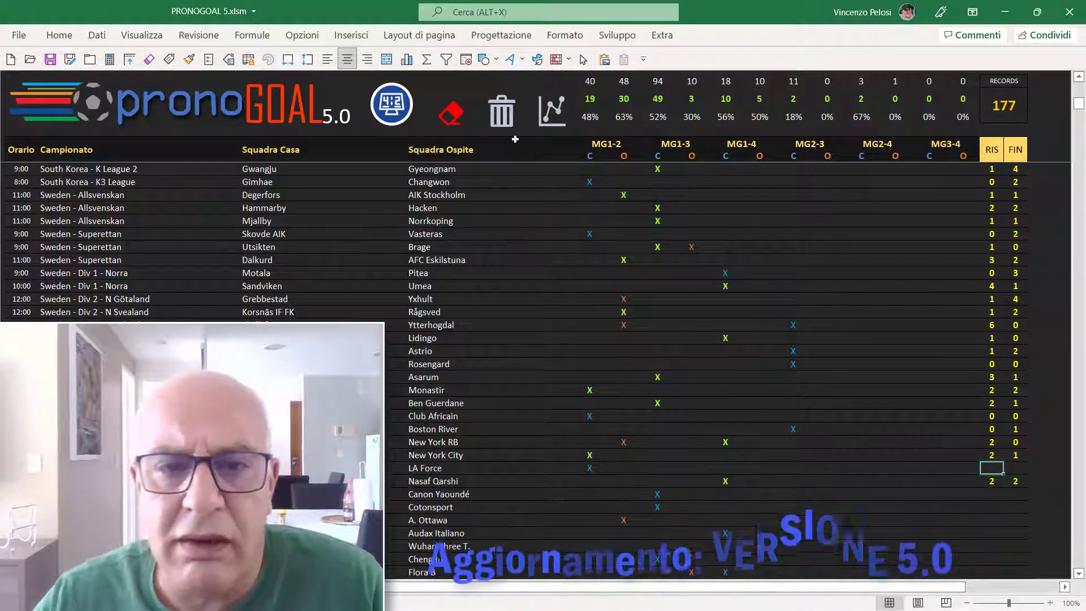
click(455, 117)
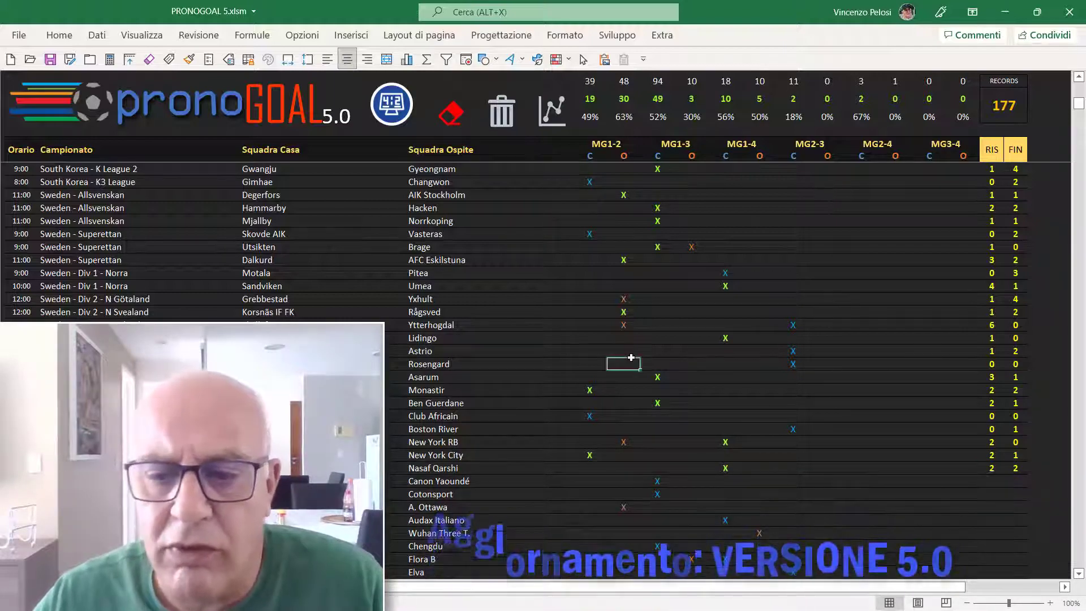
scroll(632, 358, down, 3)
scroll(631, 357, down, 2)
scroll(600, 345, down, 4)
scroll(573, 330, down, 1)
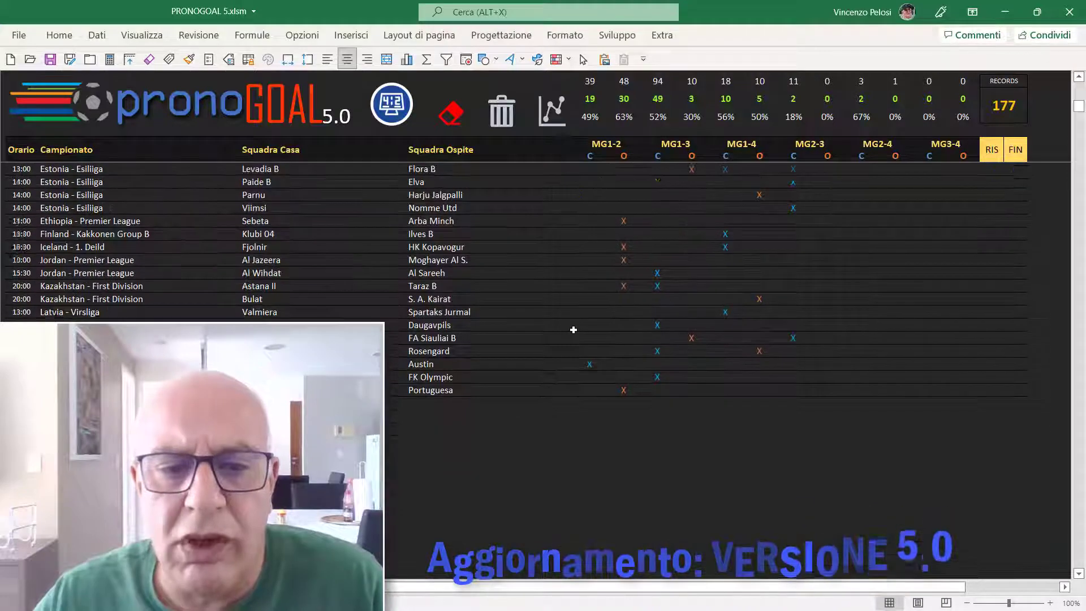
scroll(574, 329, up, 5)
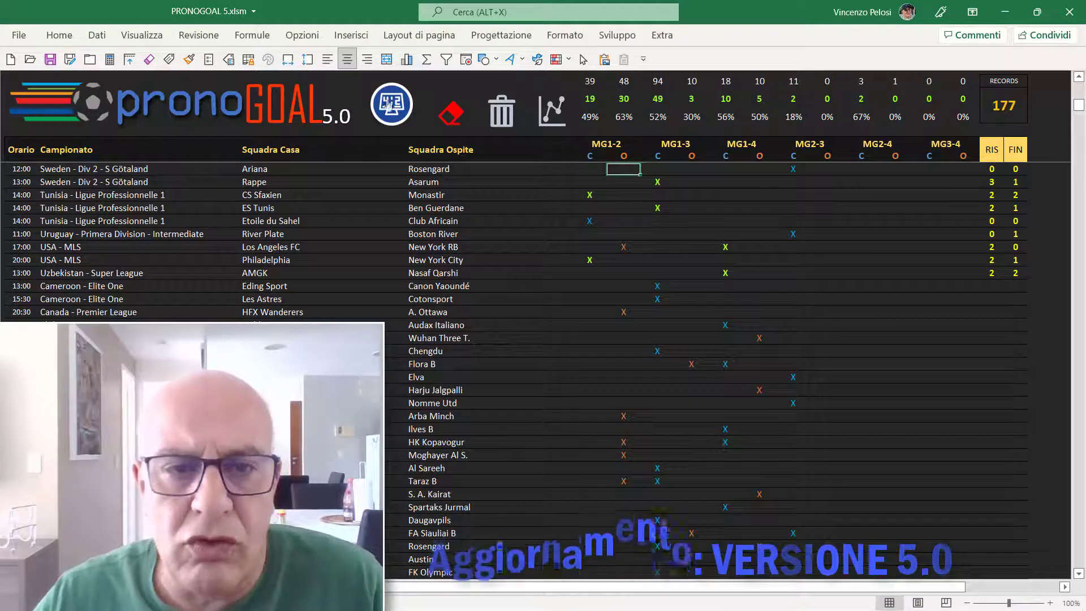
scroll(948, 345, down, 1)
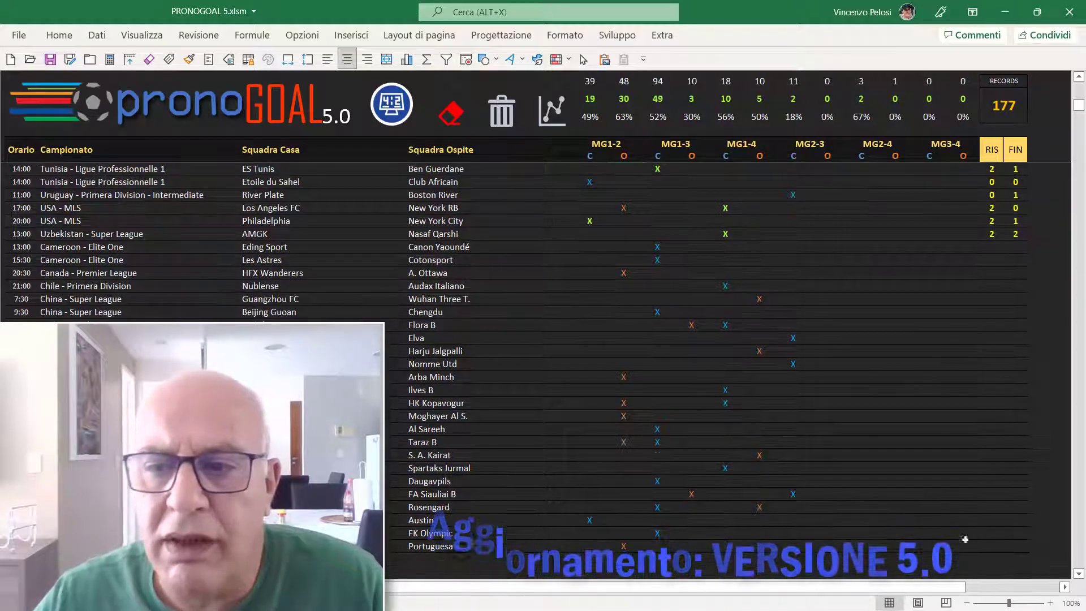
scroll(966, 489, down, 1)
scroll(887, 445, up, 3)
click(622, 209)
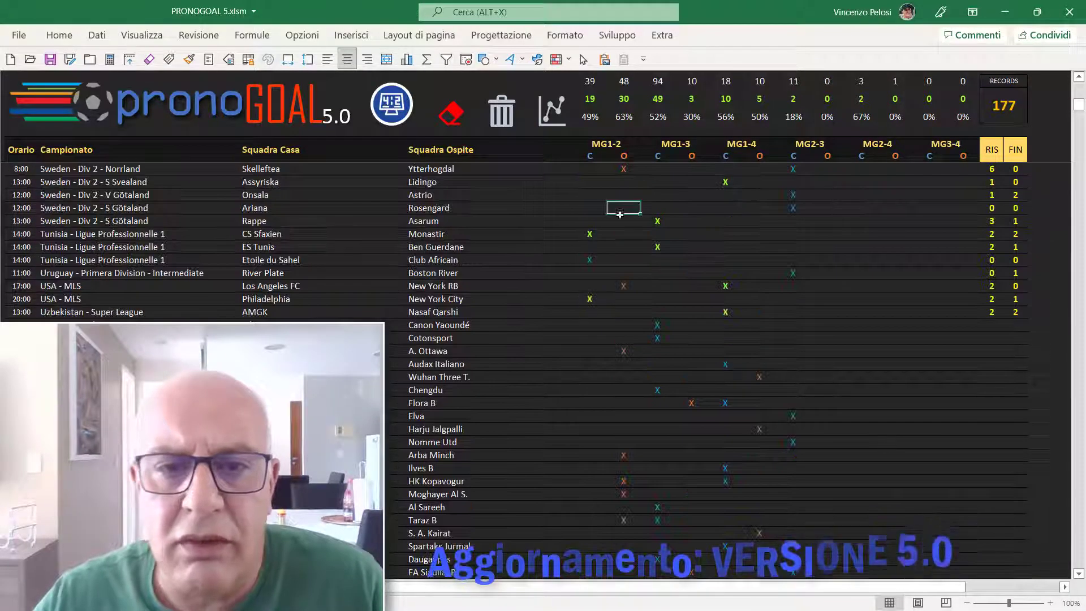
scroll(543, 309, up, 3)
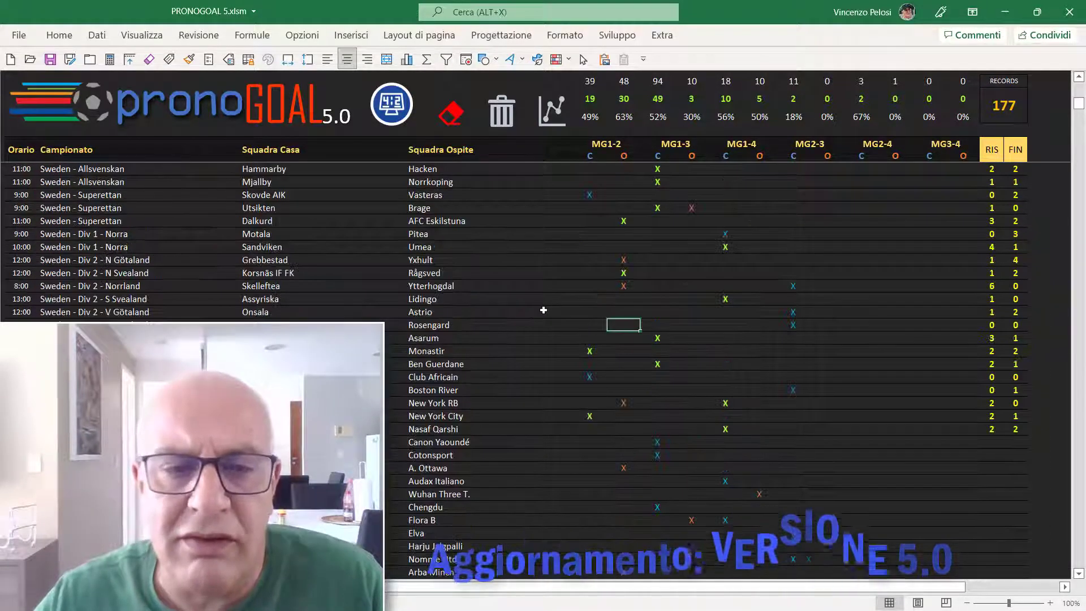
scroll(544, 309, up, 3)
scroll(543, 309, down, 4)
scroll(543, 309, down, 3)
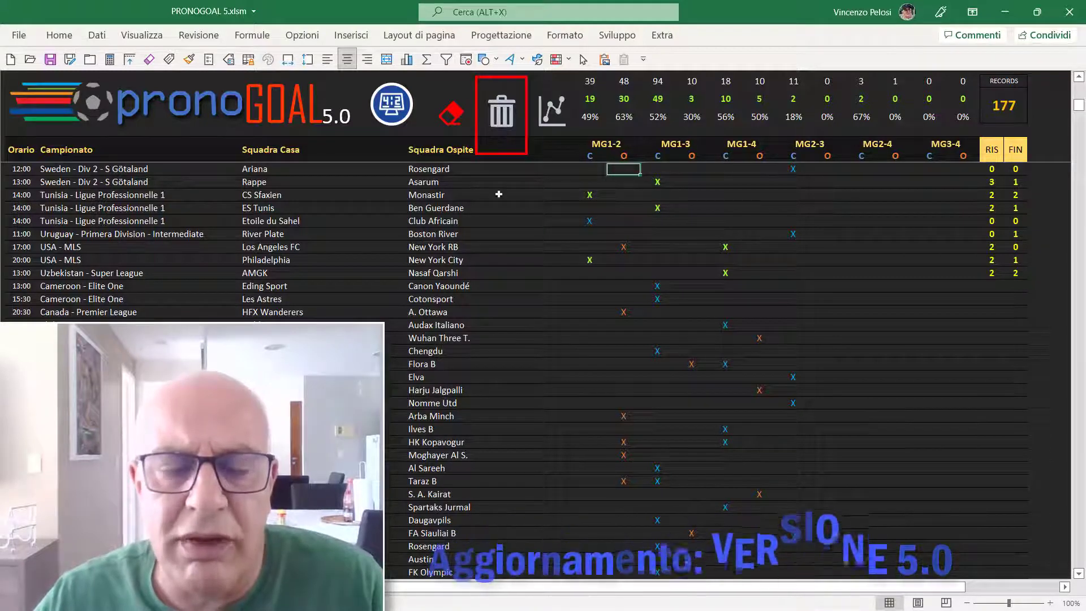
- Open the charts sheet showing Multigoal Casa and Ospite bars for Presenze, Esatti and Errati
scroll(491, 285, up, 2)
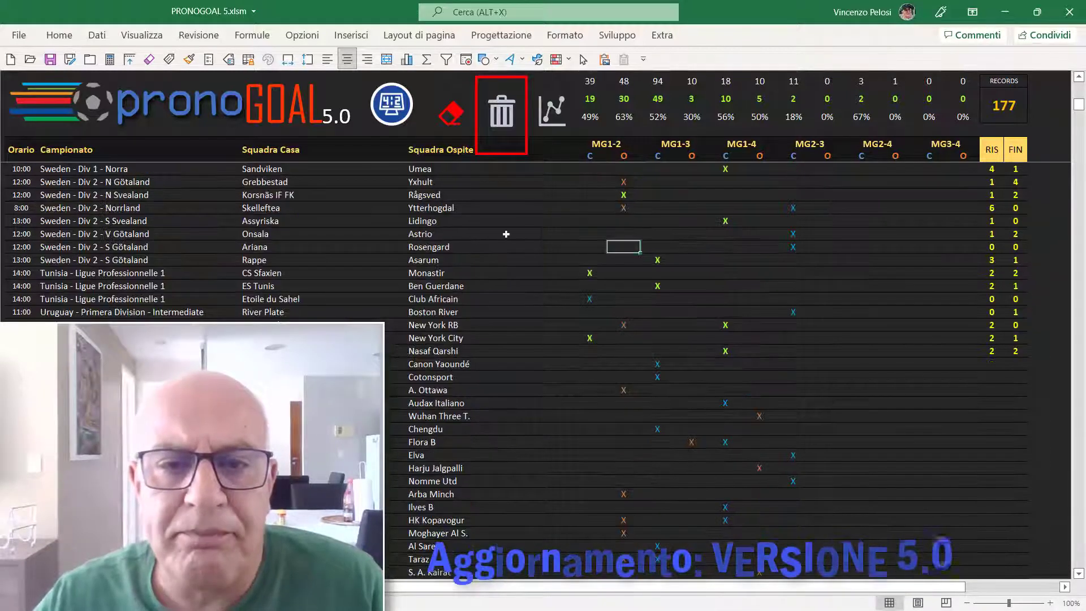
click(546, 124)
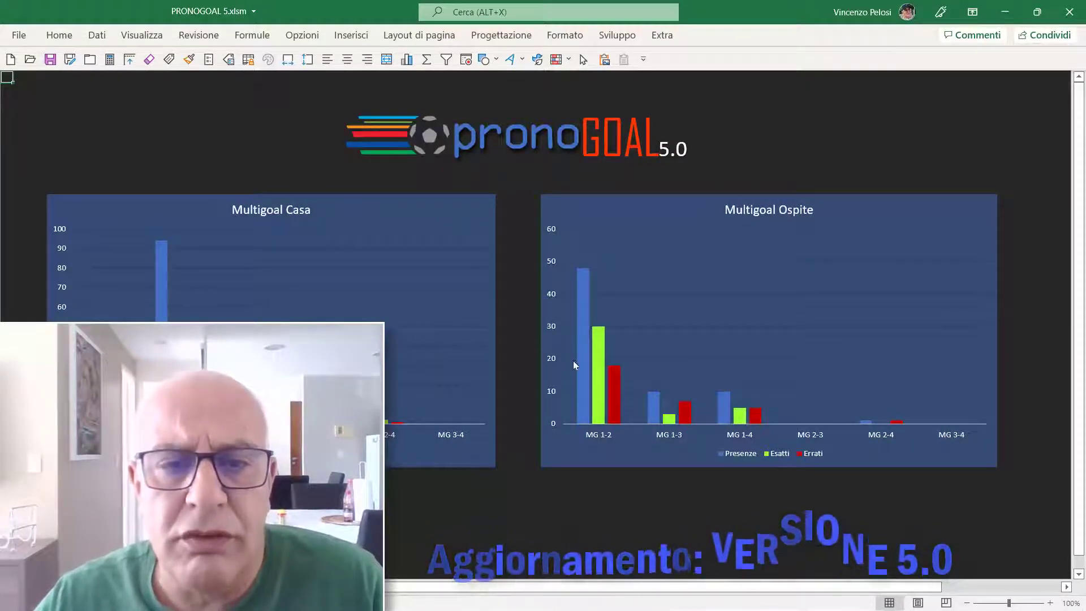
- Return to the predictions sheet, view the archived statistics sheet, then go back to the fixtures
click(516, 147)
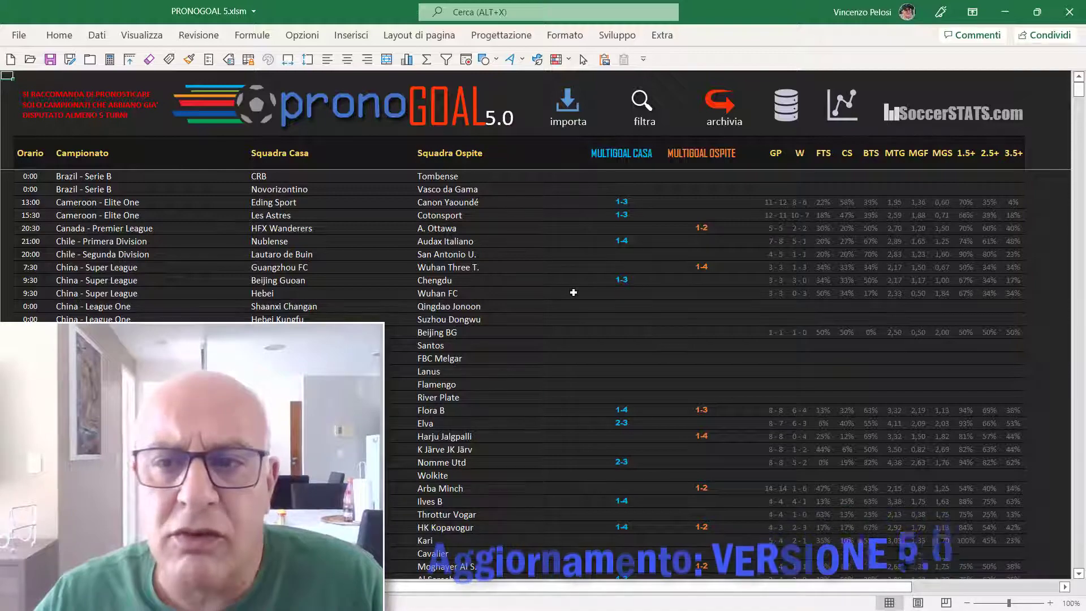
scroll(573, 292, down, 1)
scroll(574, 292, down, 1)
scroll(573, 292, up, 2)
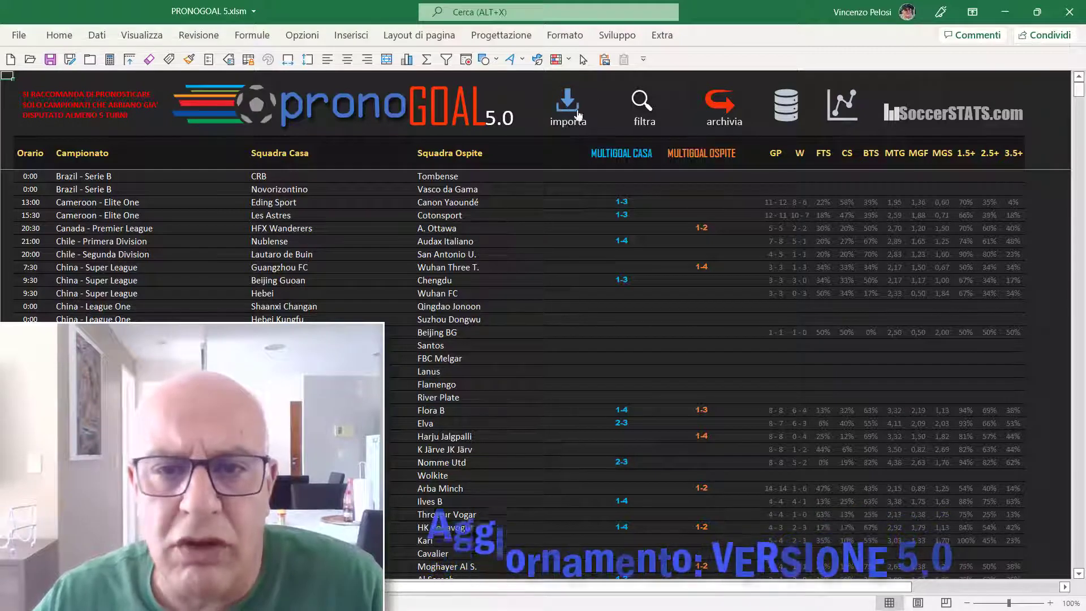
click(785, 115)
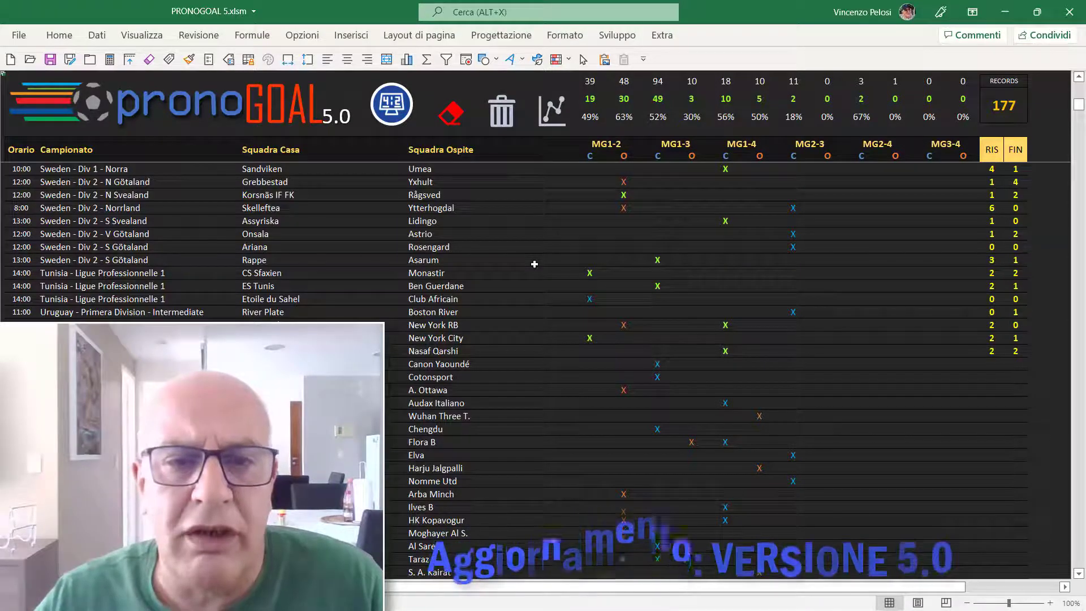
click(264, 111)
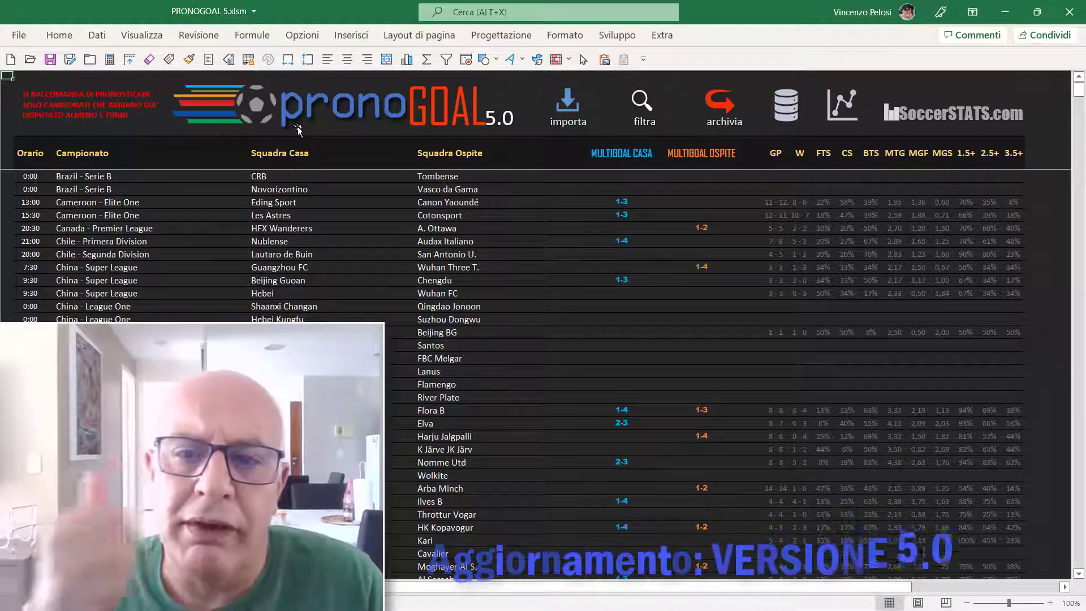